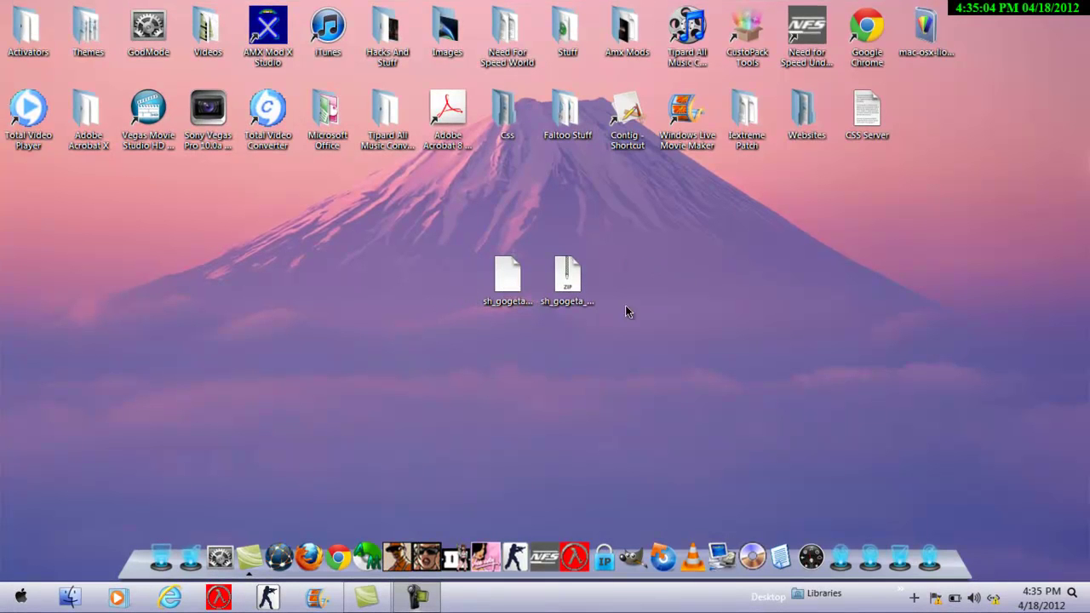
# Inspect the folders inside the sh_gogeta_required_files archive on the desktop and close its window.
pyautogui.click(503, 298)
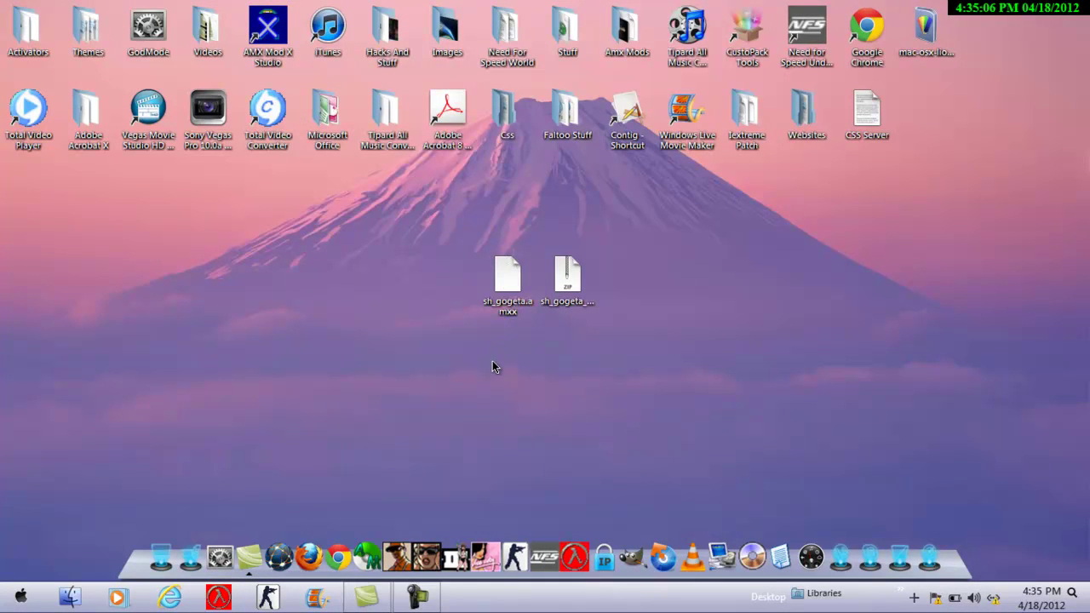
pyautogui.doubleClick(563, 277)
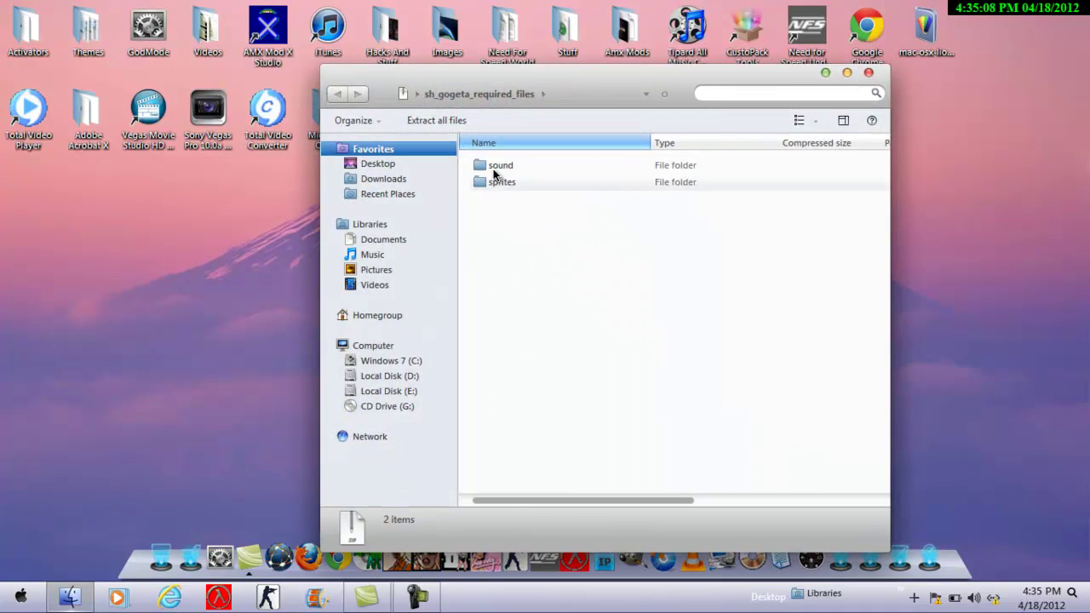
pyautogui.doubleClick(498, 183)
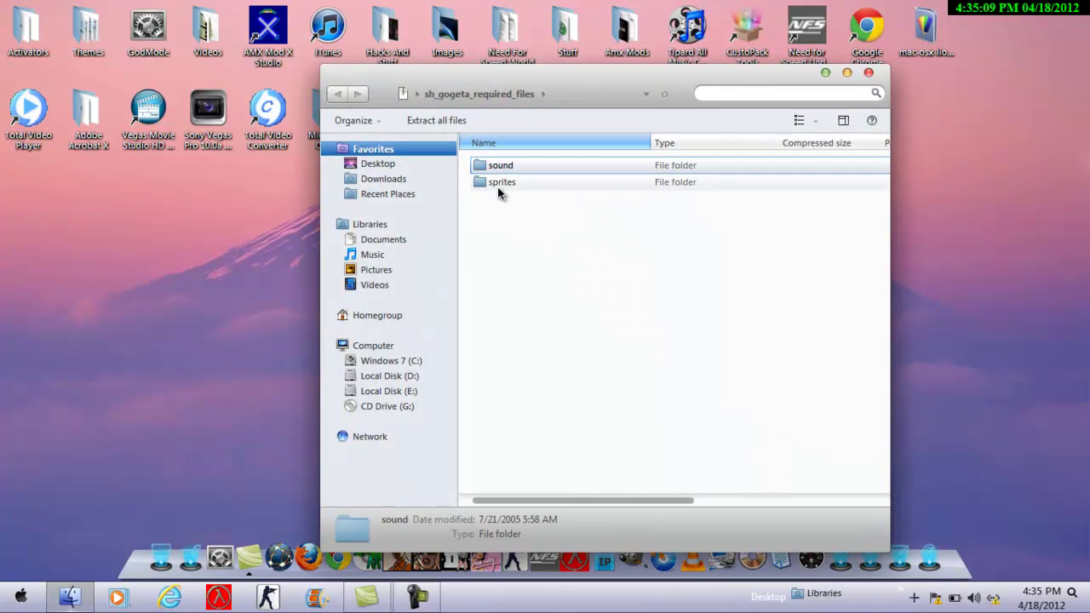
pyautogui.click(352, 120)
pyautogui.click(340, 95)
pyautogui.click(339, 96)
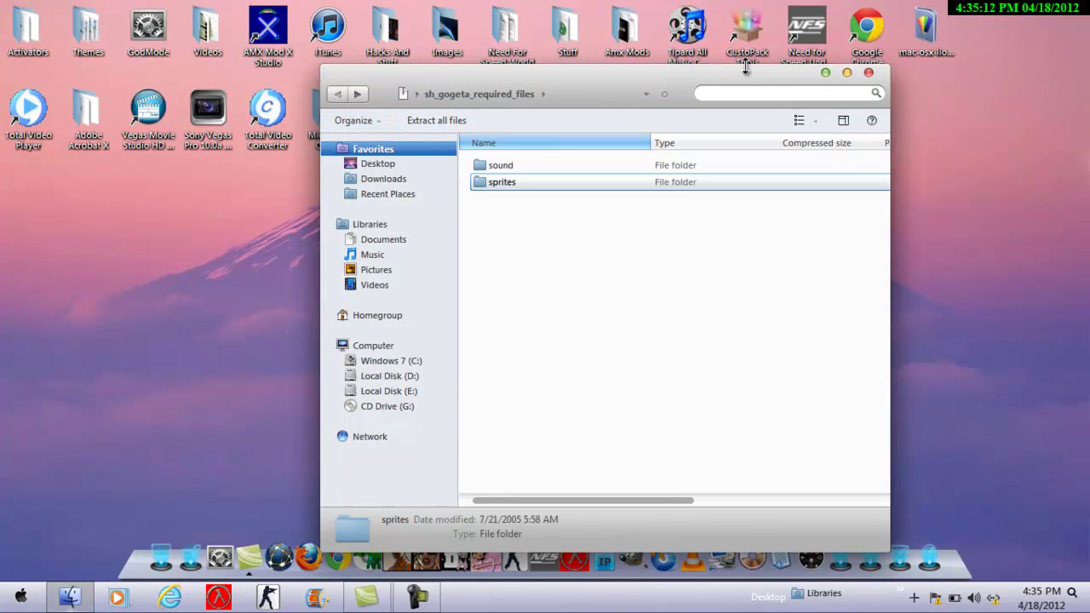
pyautogui.click(868, 75)
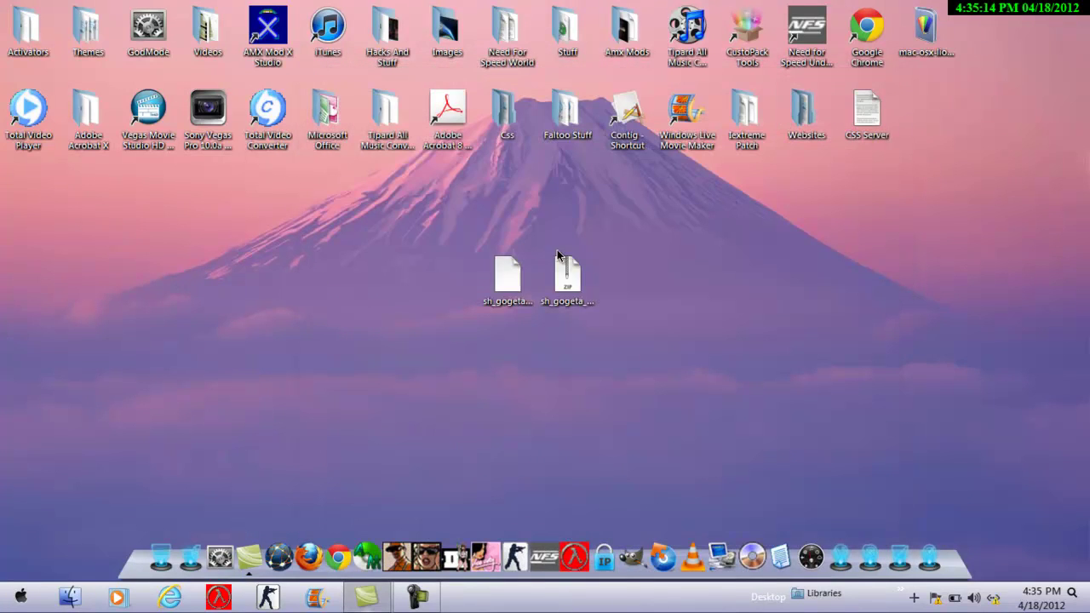
# Refresh the desktop and copy the sh_gogeta.amxx file.
pyautogui.rightClick(680, 227)
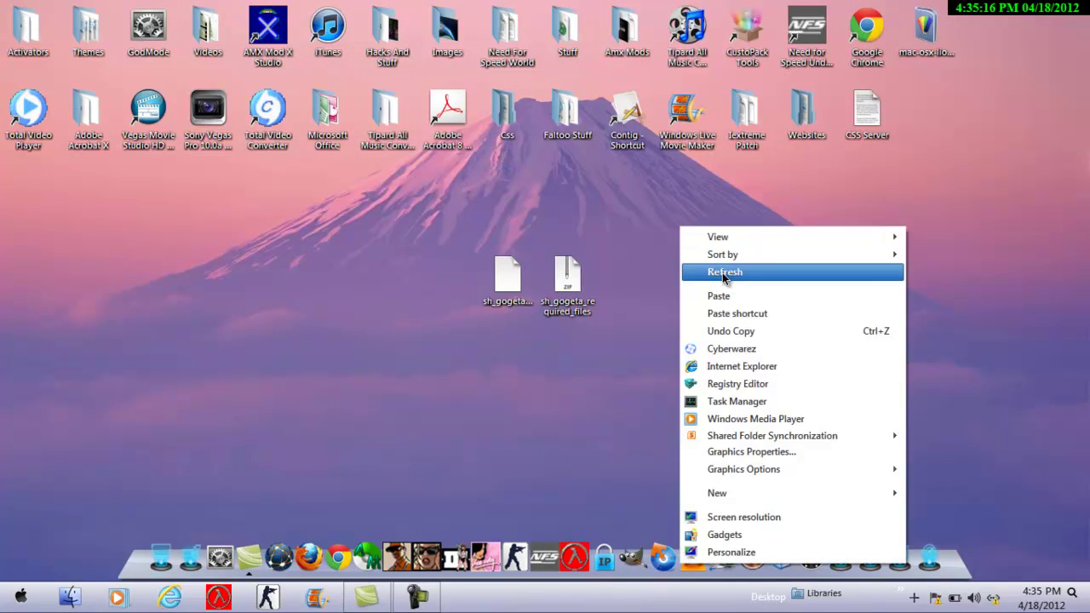
pyautogui.click(726, 278)
pyautogui.click(505, 273)
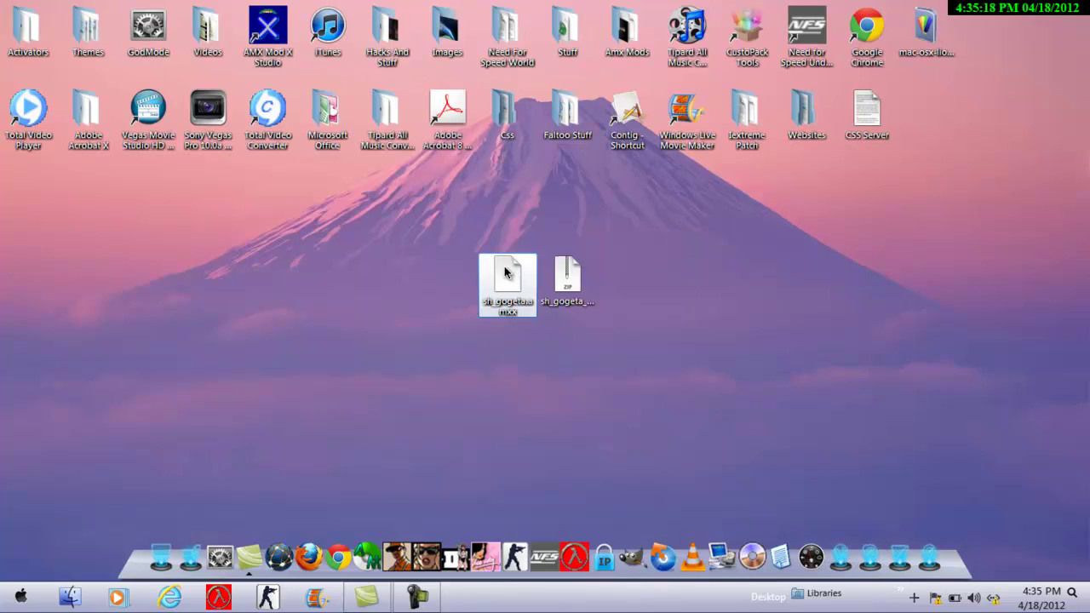
pyautogui.rightClick(505, 272)
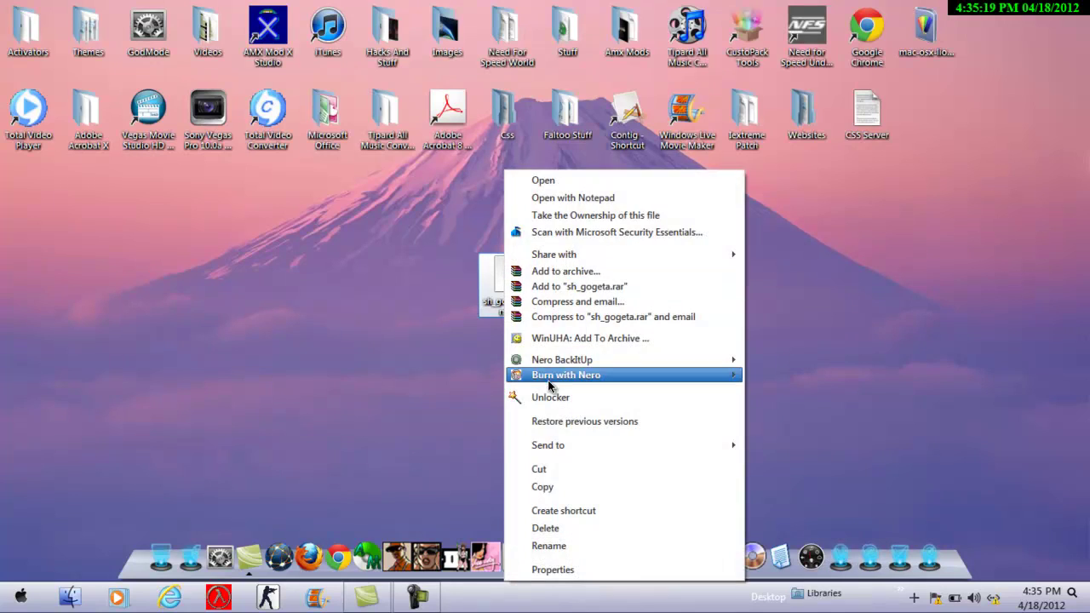
pyautogui.click(543, 489)
# Open the cstrike\addons\amxmodx\plugins folder inside Counter-Strike 1.6 on Local Disk (E:).
pyautogui.click(21, 596)
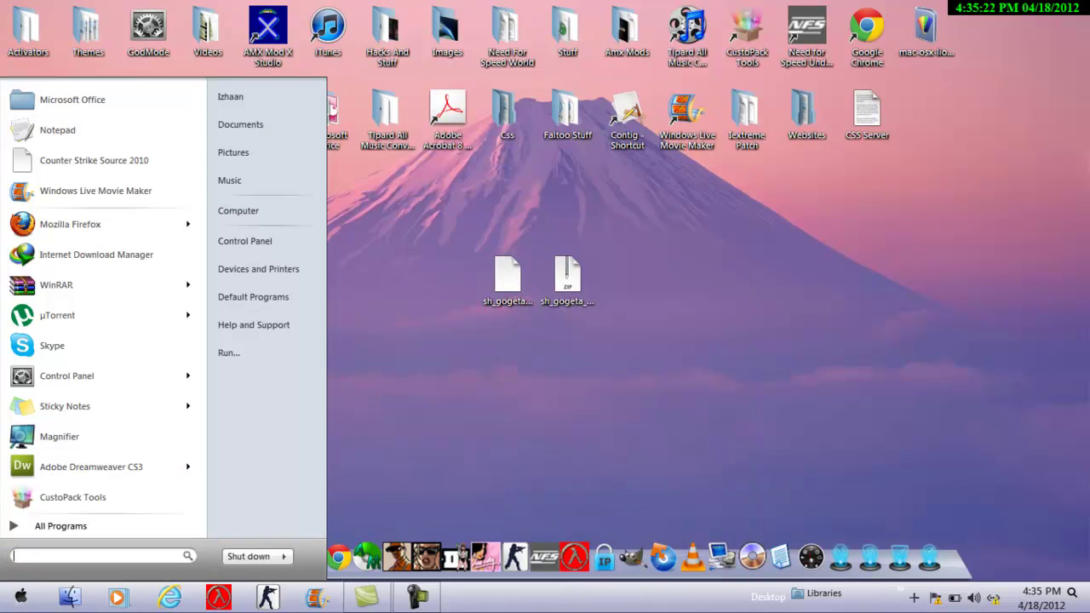
pyautogui.click(240, 210)
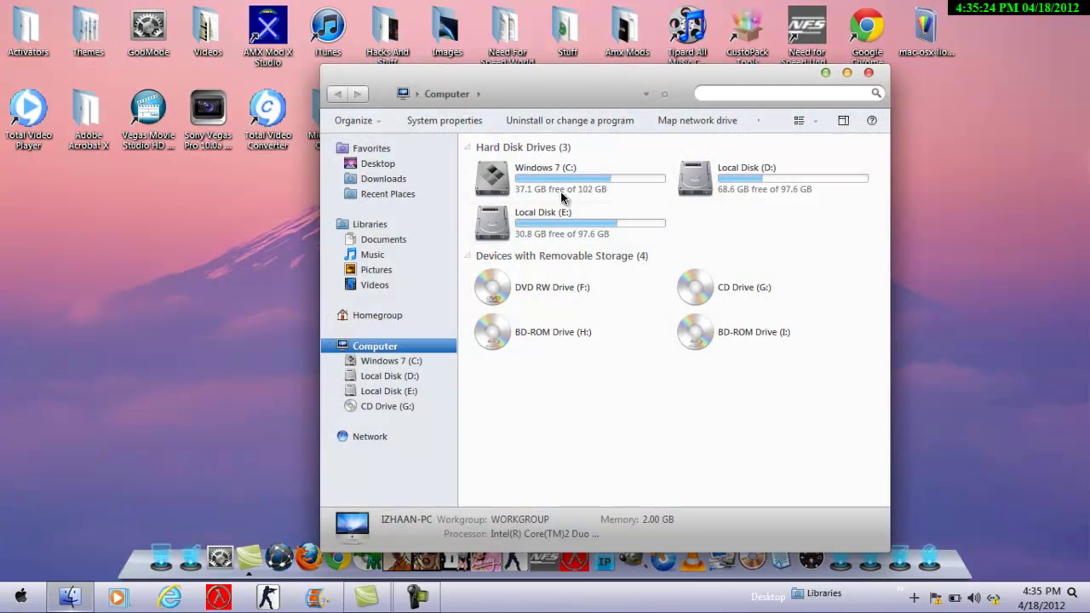
pyautogui.click(585, 236)
pyautogui.doubleClick(586, 236)
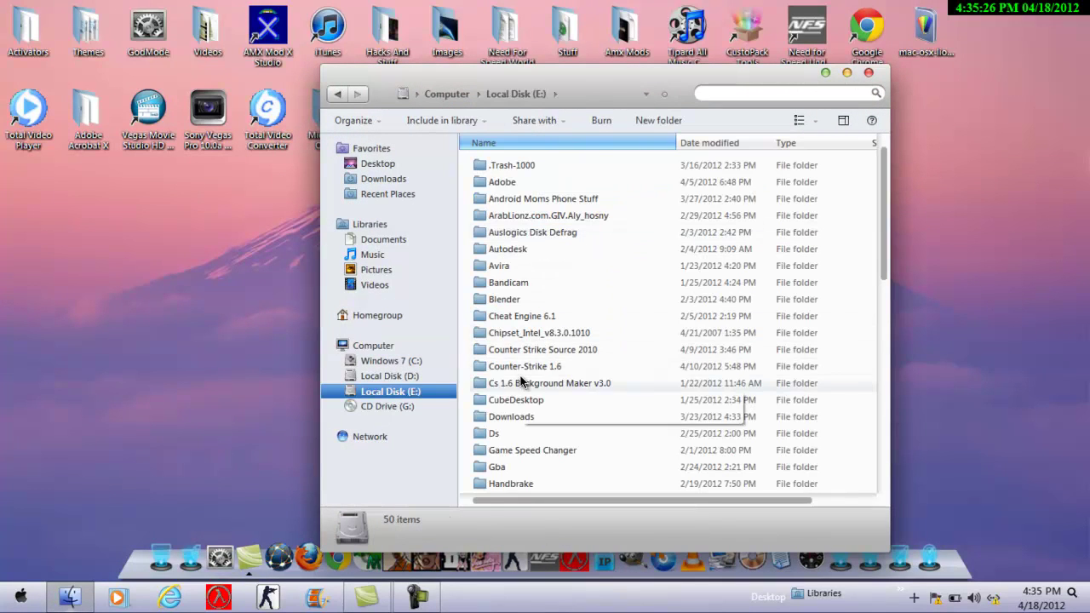
pyautogui.doubleClick(503, 366)
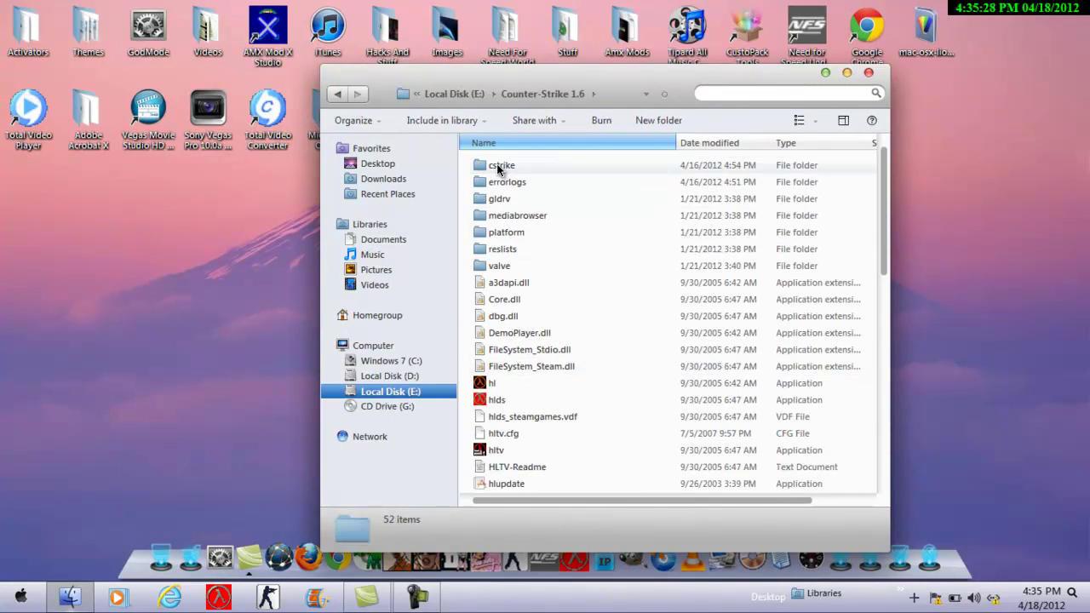
pyautogui.doubleClick(501, 165)
pyautogui.doubleClick(502, 167)
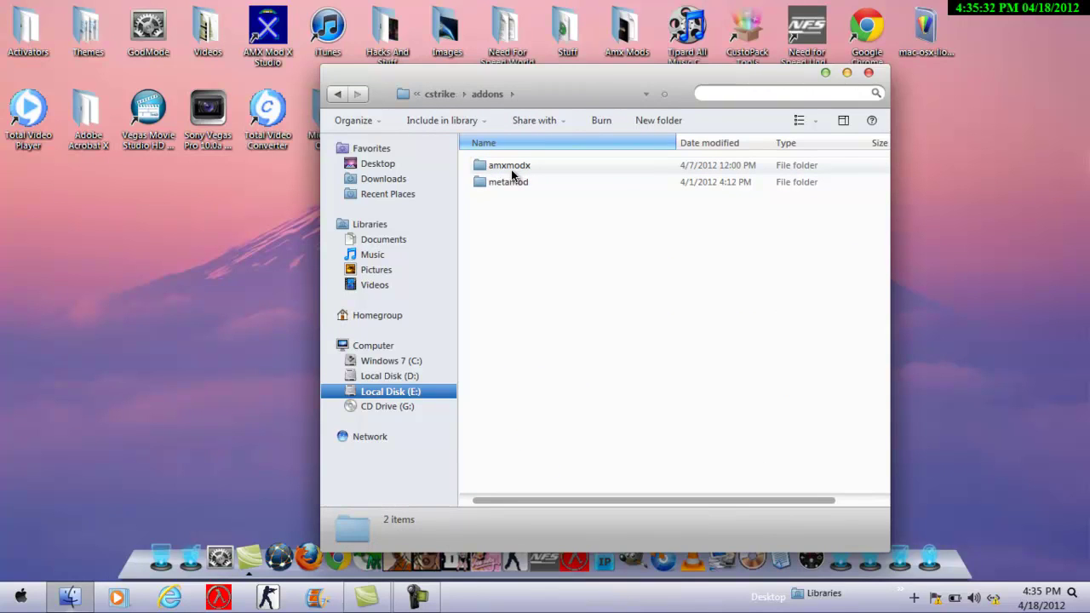
pyautogui.doubleClick(513, 166)
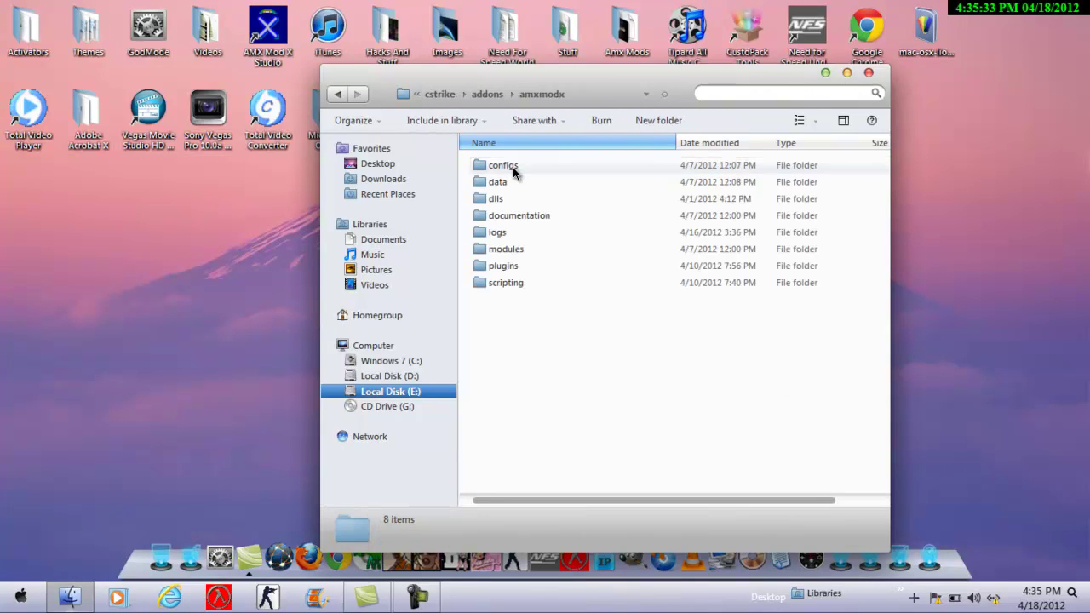
pyautogui.doubleClick(509, 267)
# Try to paste the copied sh_gogeta.amxx file into the plugins folder.
pyautogui.rightClick(462, 209)
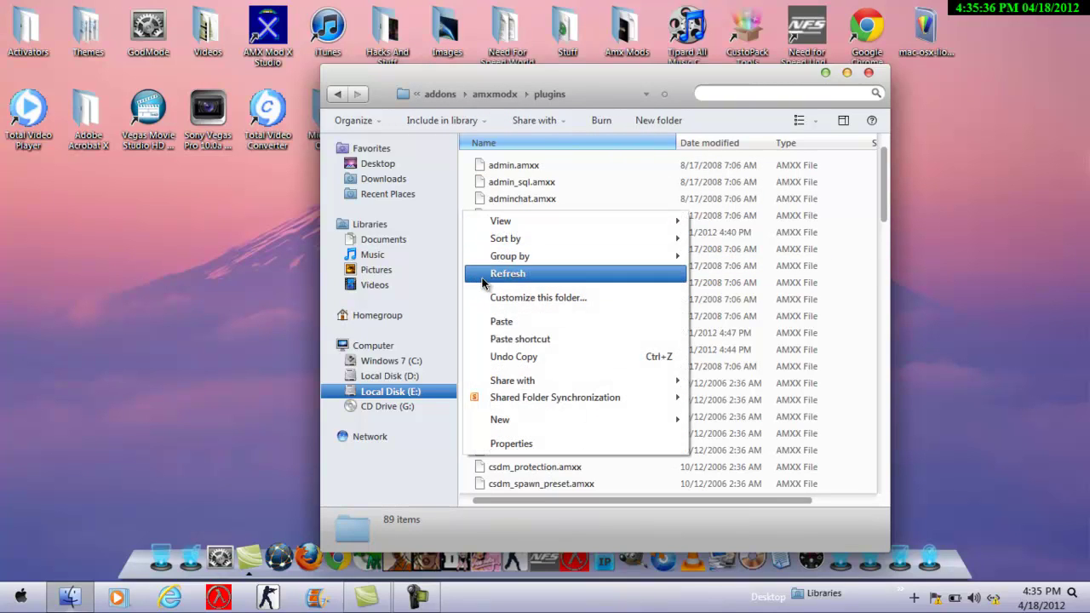
pyautogui.click(502, 317)
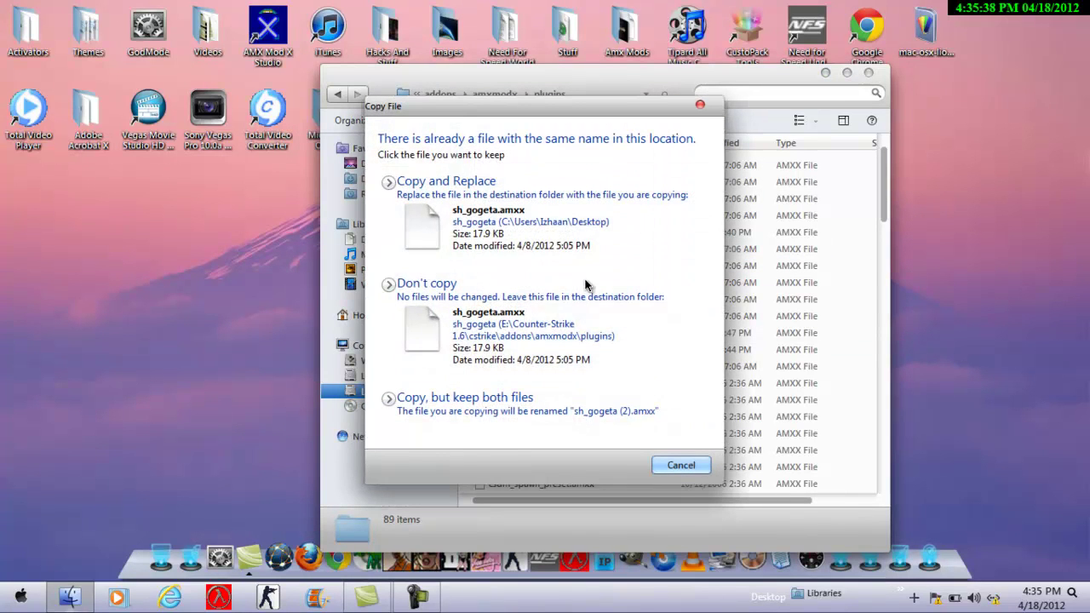
pyautogui.click(679, 467)
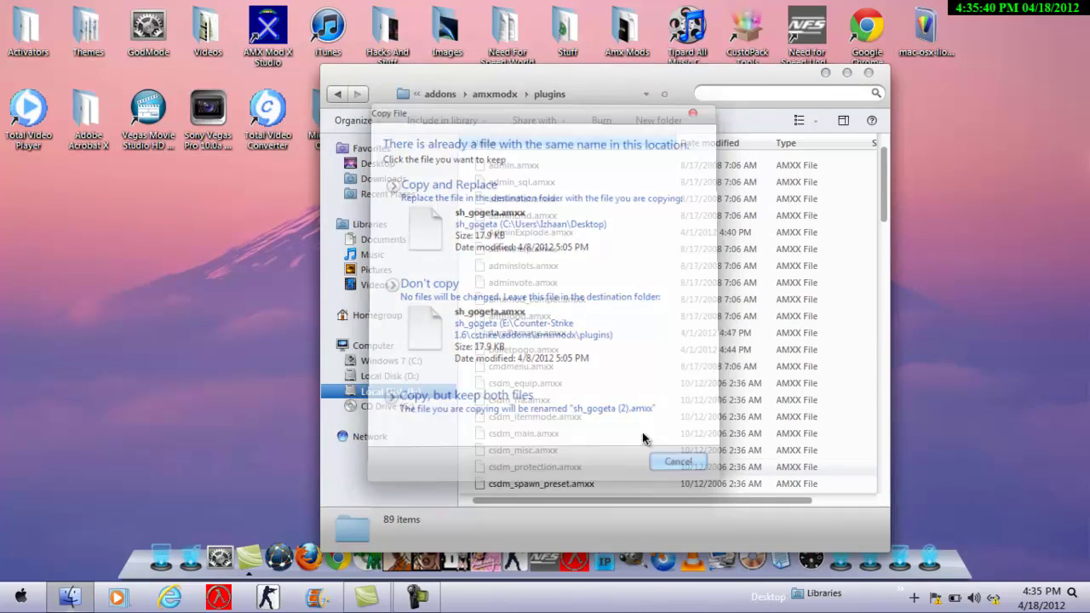
# Find sh_gogeta.amxx in the plugins folder and copy its full file name, including the extension, as text.
pyautogui.click(343, 96)
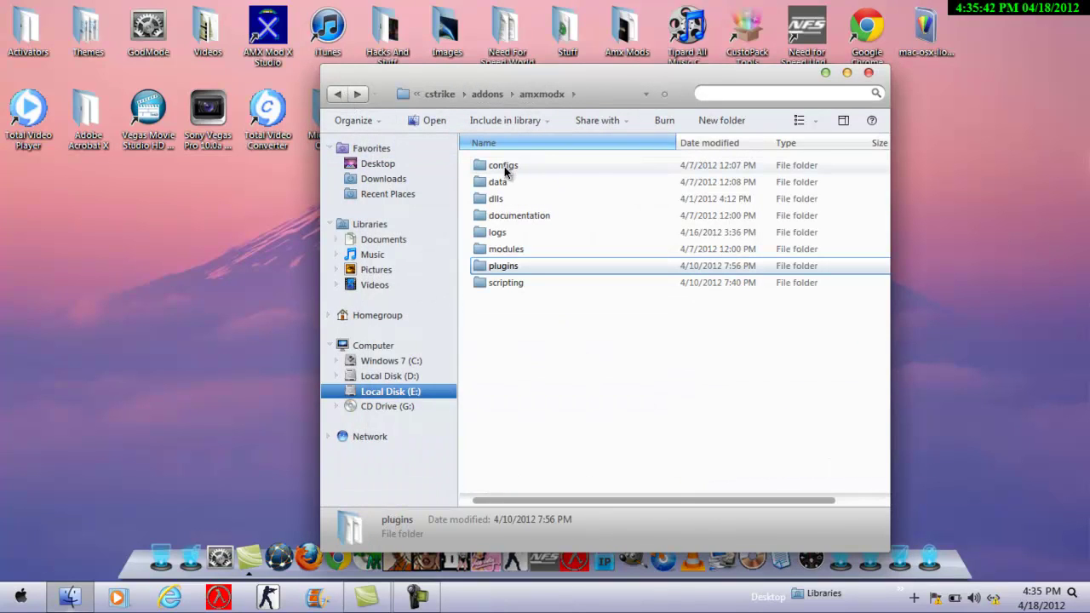
pyautogui.doubleClick(509, 267)
pyautogui.moveTo(876, 181); pyautogui.dragTo(832, 176)
pyautogui.scroll(-7, 672, 362)
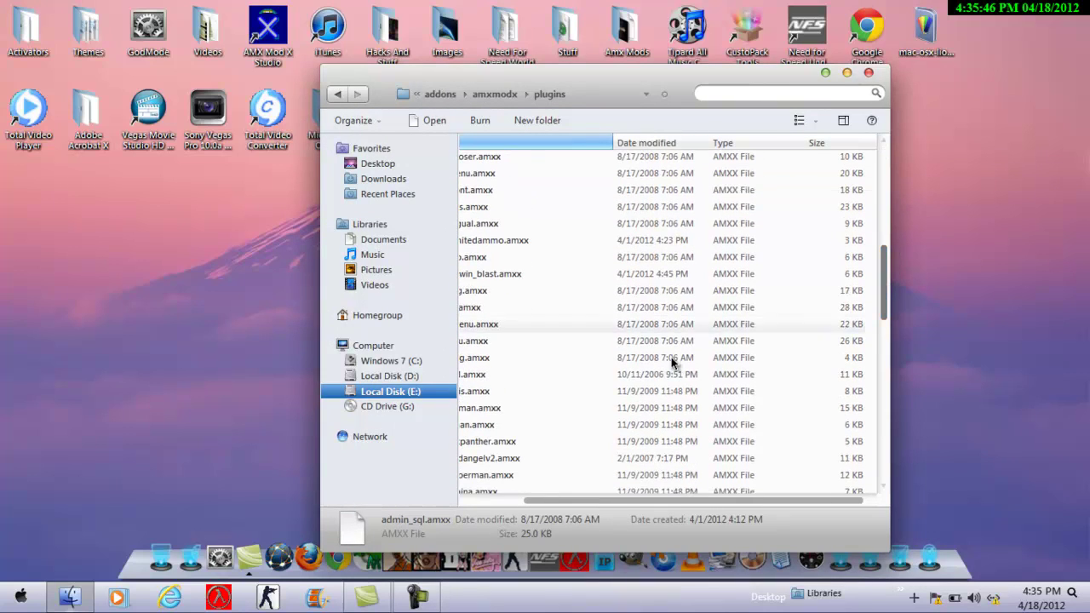
pyautogui.moveTo(554, 502); pyautogui.dragTo(503, 503)
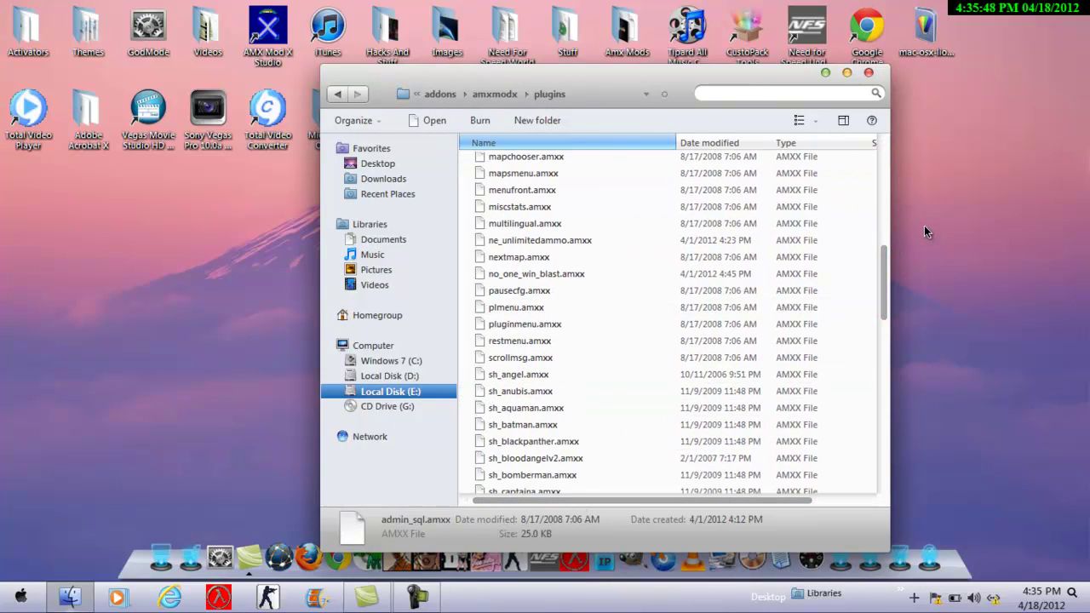
pyautogui.moveTo(889, 262); pyautogui.dragTo(891, 335)
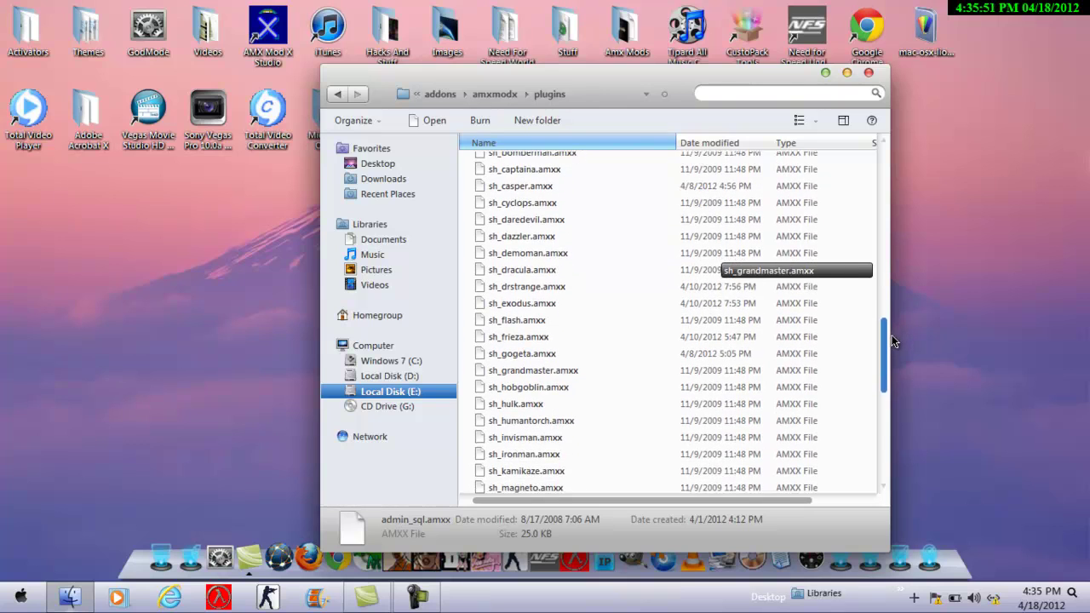
pyautogui.rightClick(575, 351)
pyautogui.click(619, 546)
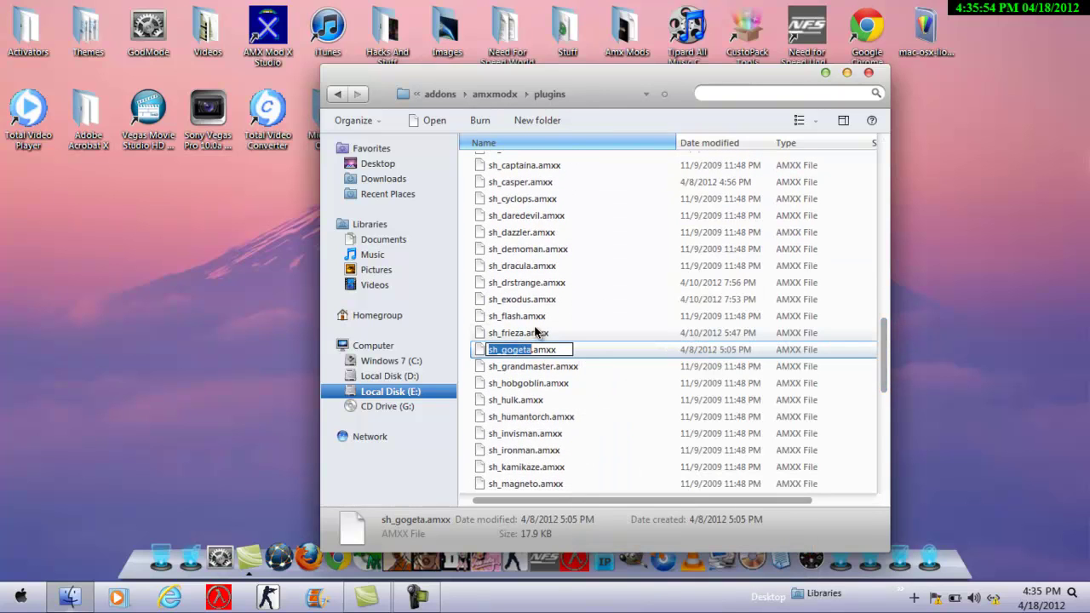
pyautogui.click(560, 349)
pyautogui.moveTo(561, 349); pyautogui.dragTo(500, 356)
pyautogui.rightClick(494, 353)
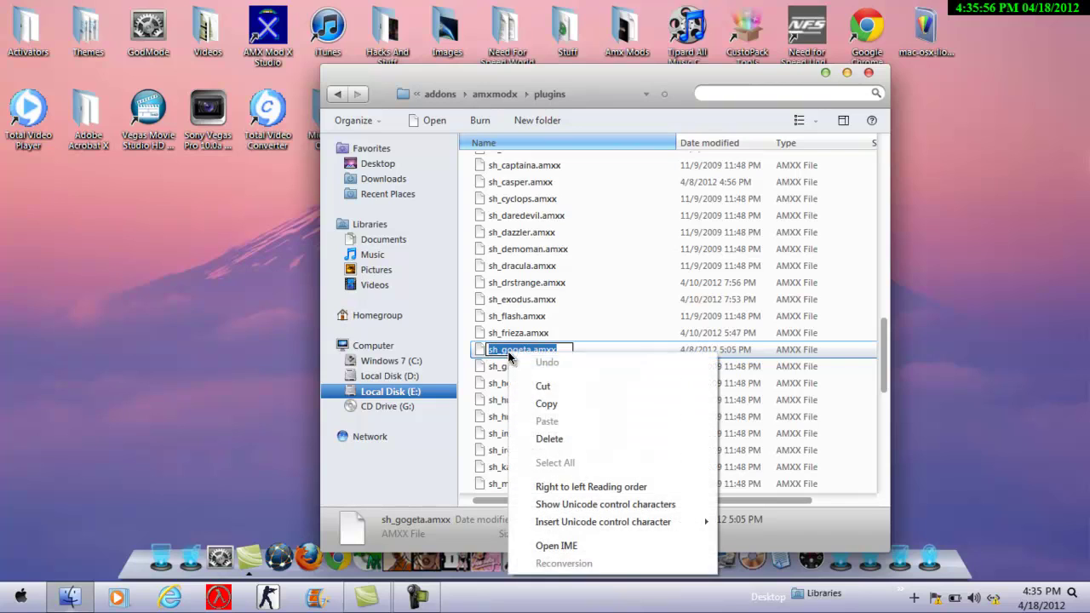
pyautogui.click(540, 409)
pyautogui.click(470, 304)
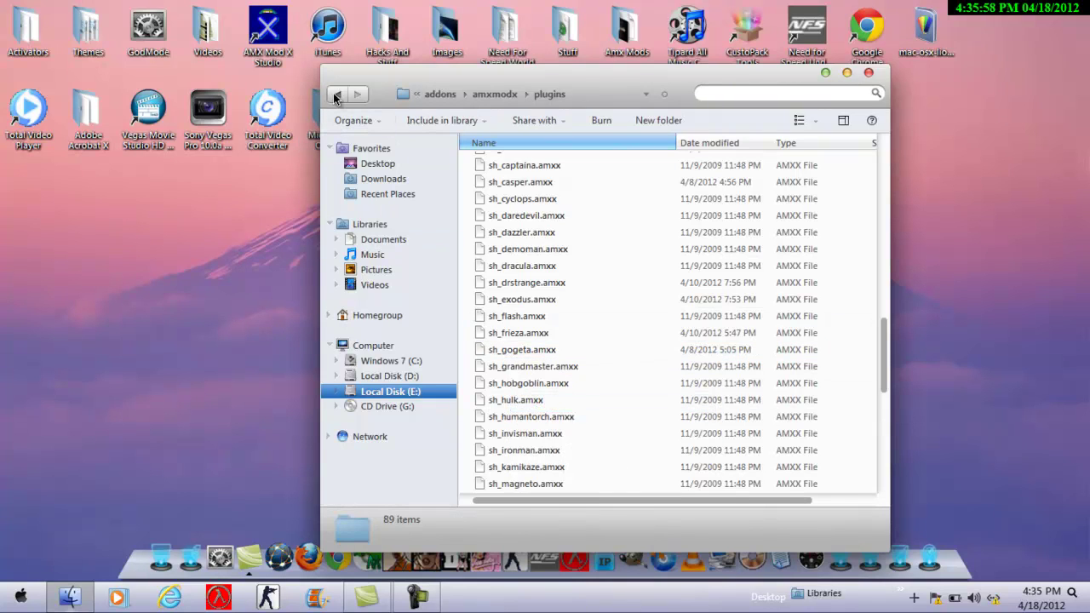
# Check the hero list in the configs folder's plugins-shero file for the sh_gogeta.amxx entry, and close the file.
pyautogui.click(337, 94)
pyautogui.doubleClick(505, 167)
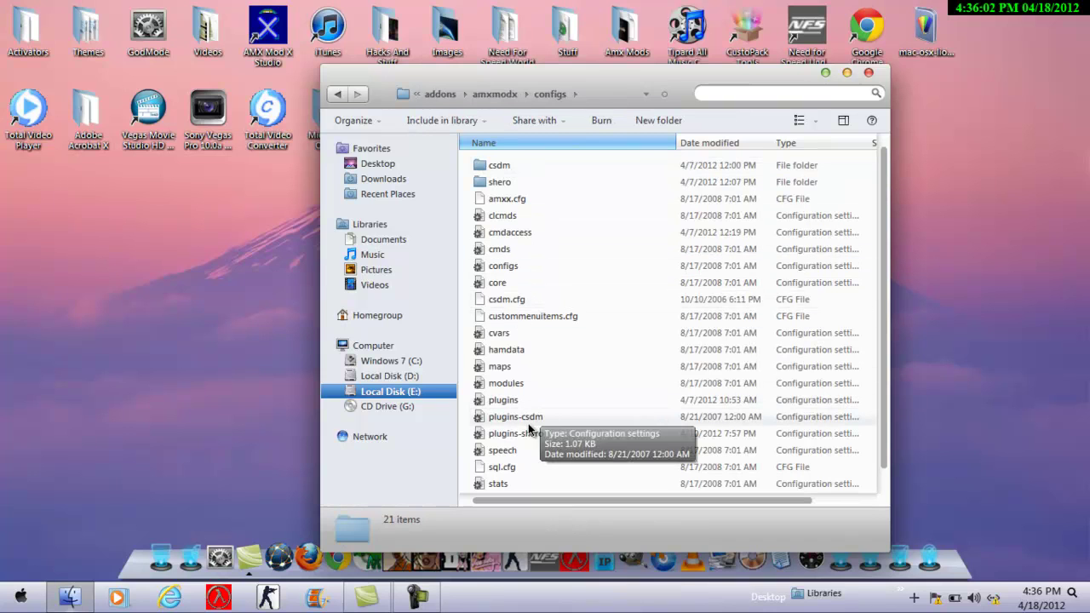
pyautogui.doubleClick(527, 436)
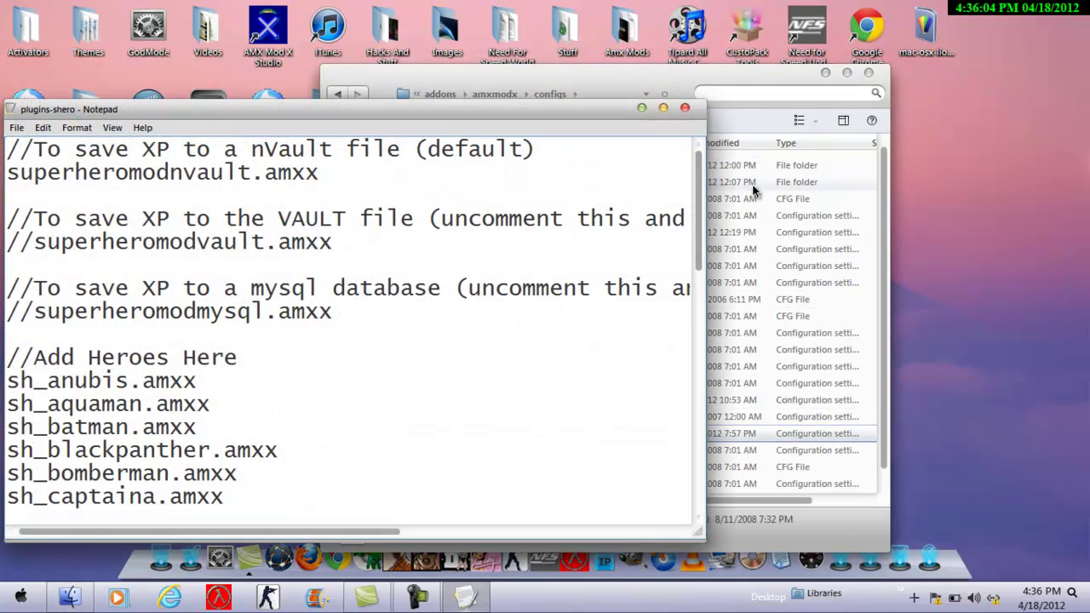
pyautogui.moveTo(698, 186); pyautogui.dragTo(696, 446)
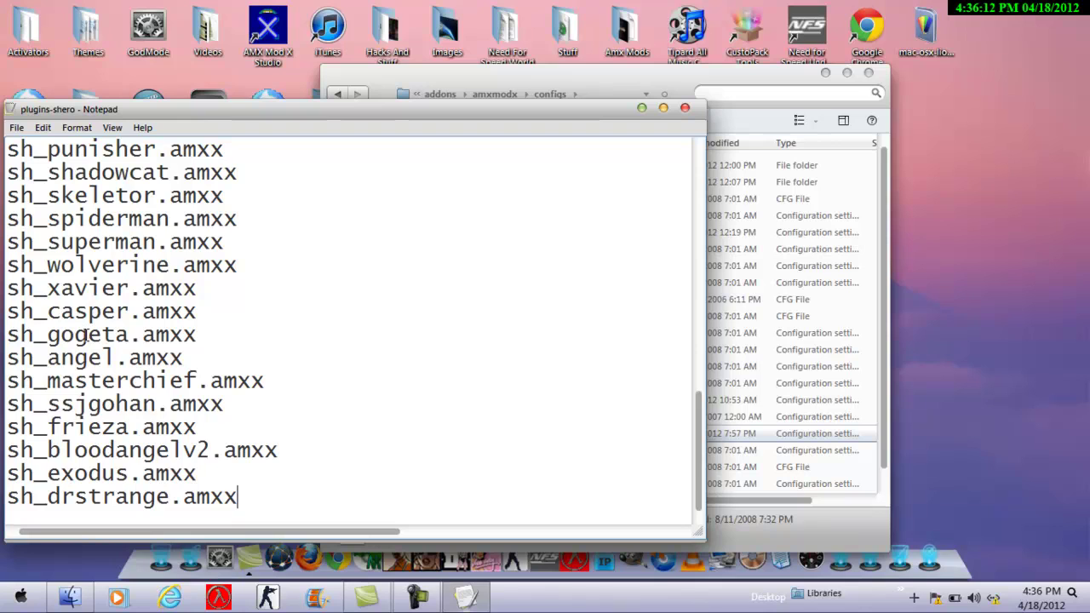
pyautogui.moveTo(34, 333); pyautogui.dragTo(226, 351)
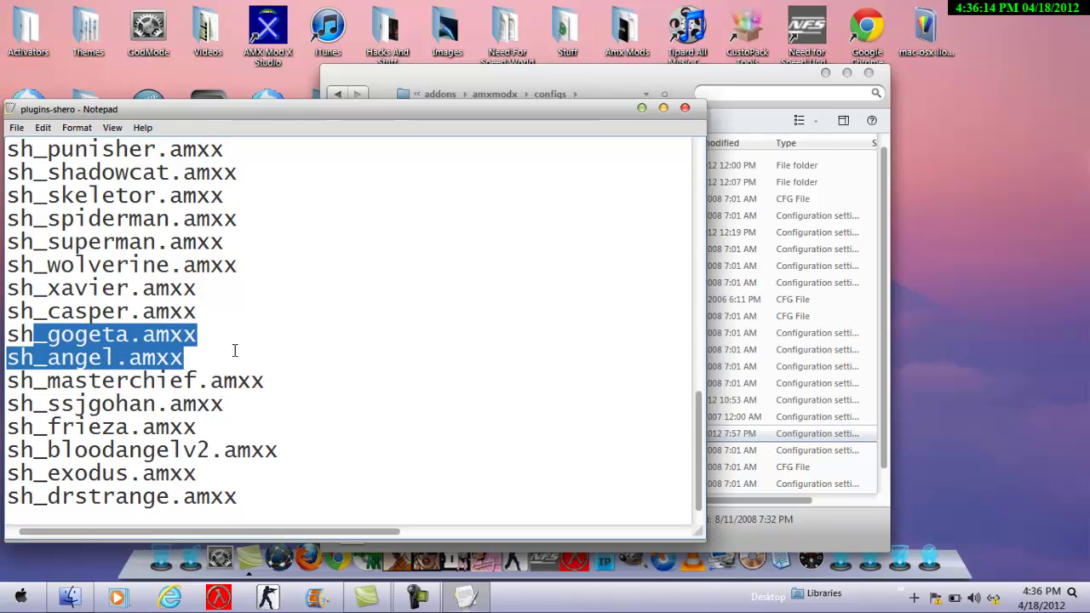
pyautogui.click(219, 353)
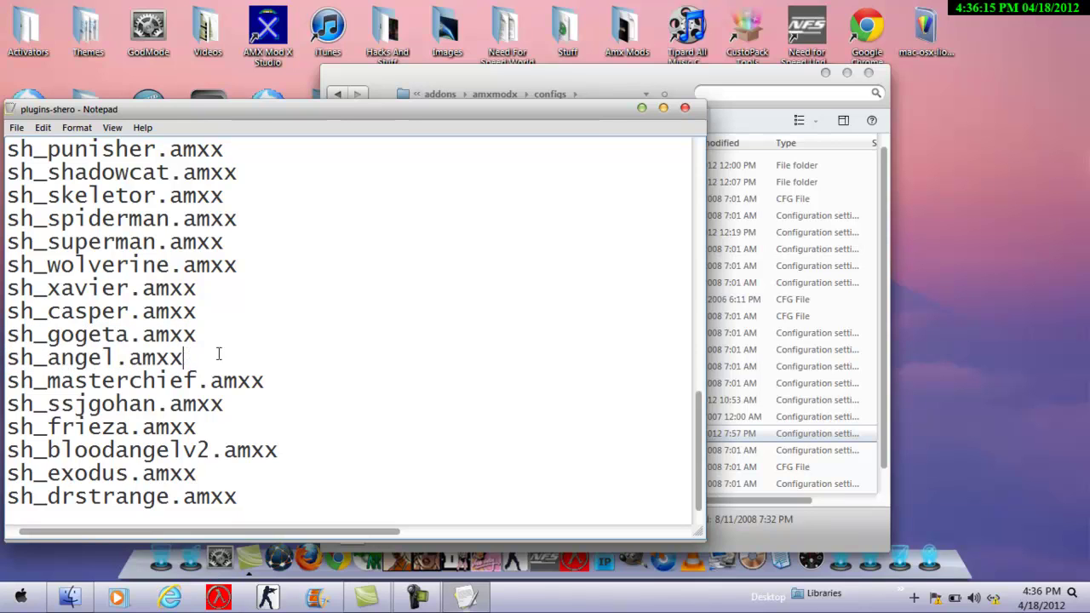
pyautogui.click(685, 109)
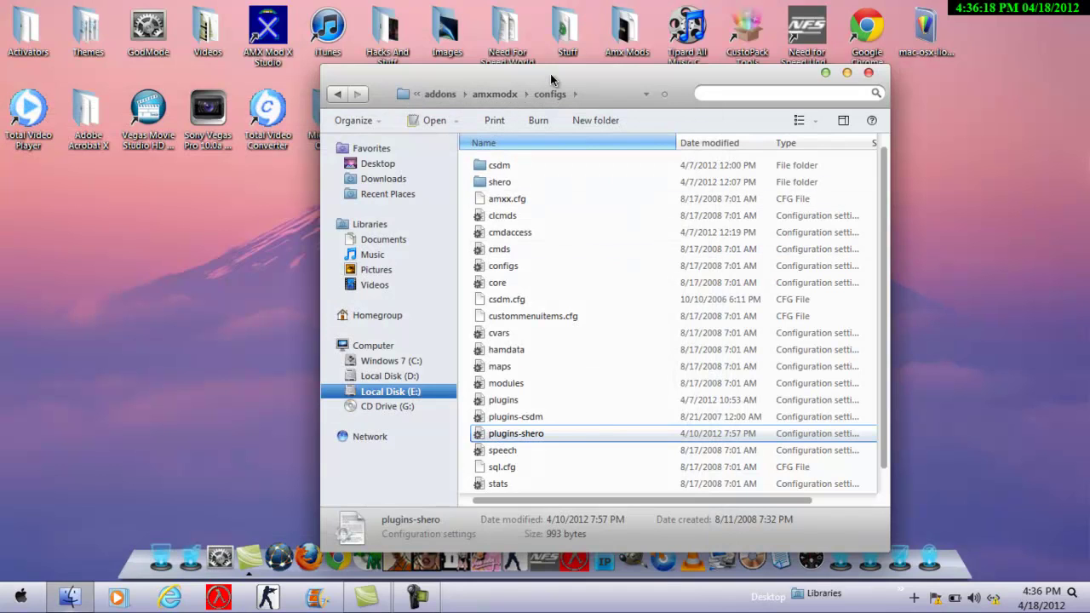
# Copy the sound and sprites folders from the sh_gogeta_required_files archive and close the archive window.
pyautogui.moveTo(550, 73); pyautogui.dragTo(925, 42)
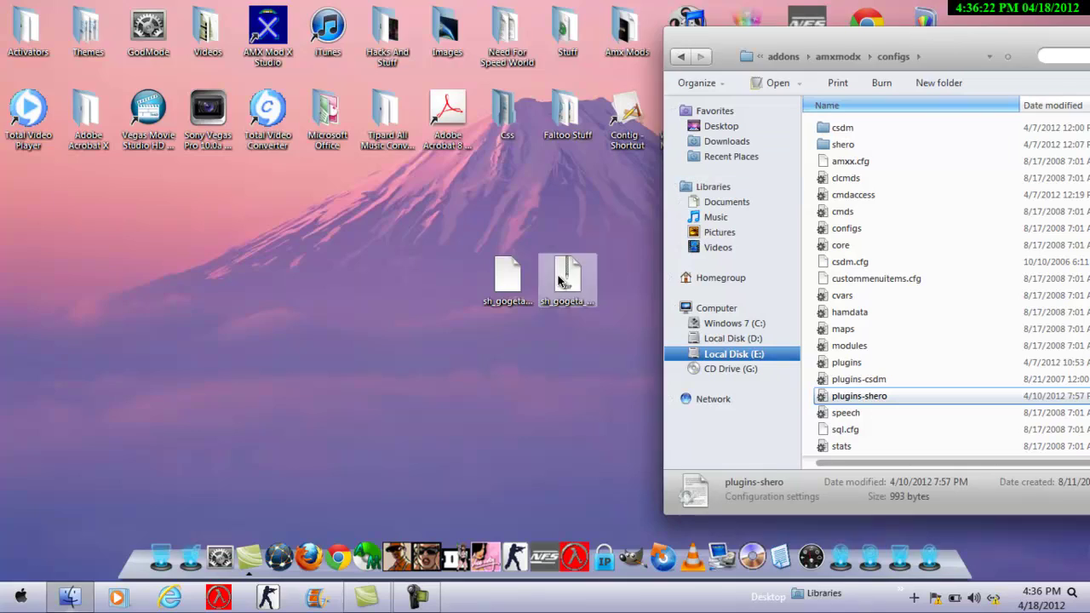
pyautogui.doubleClick(562, 276)
pyautogui.moveTo(170, 209); pyautogui.dragTo(177, 113)
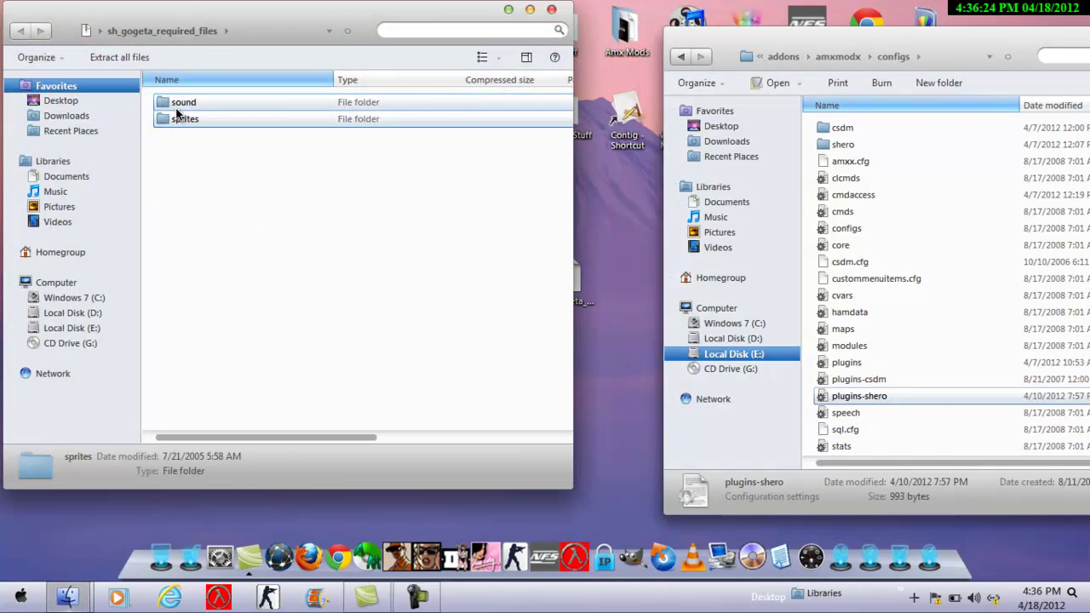
pyautogui.rightClick(176, 113)
pyautogui.click(226, 176)
pyautogui.click(551, 10)
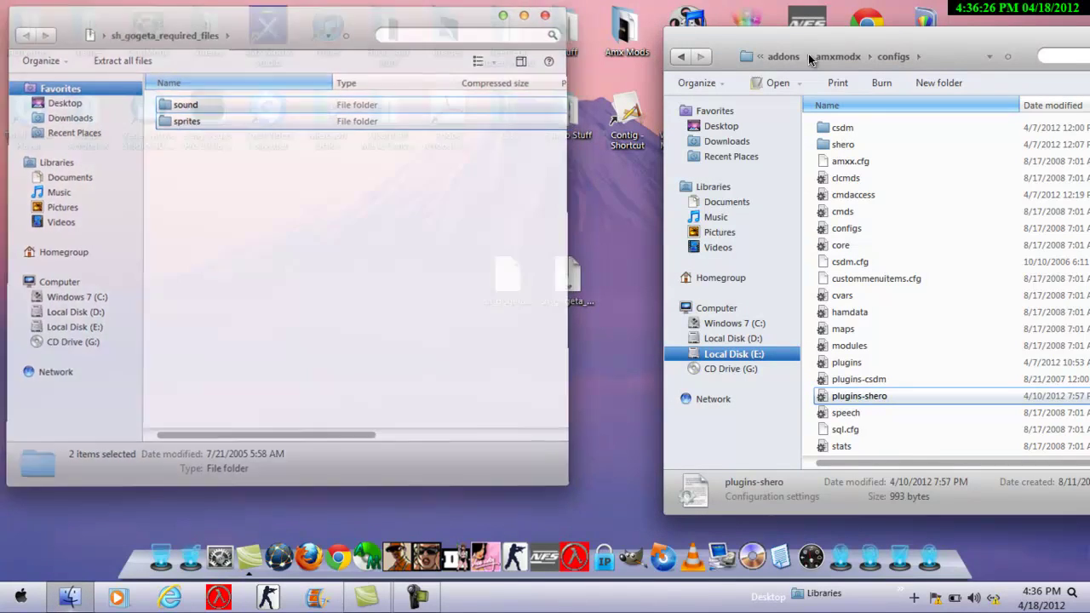
# Try to paste the copied sound and sprites folders into the cstrike folder, merging the sound folder, and cancel the copy at the file conflict.
pyautogui.click(783, 56)
pyautogui.click(787, 56)
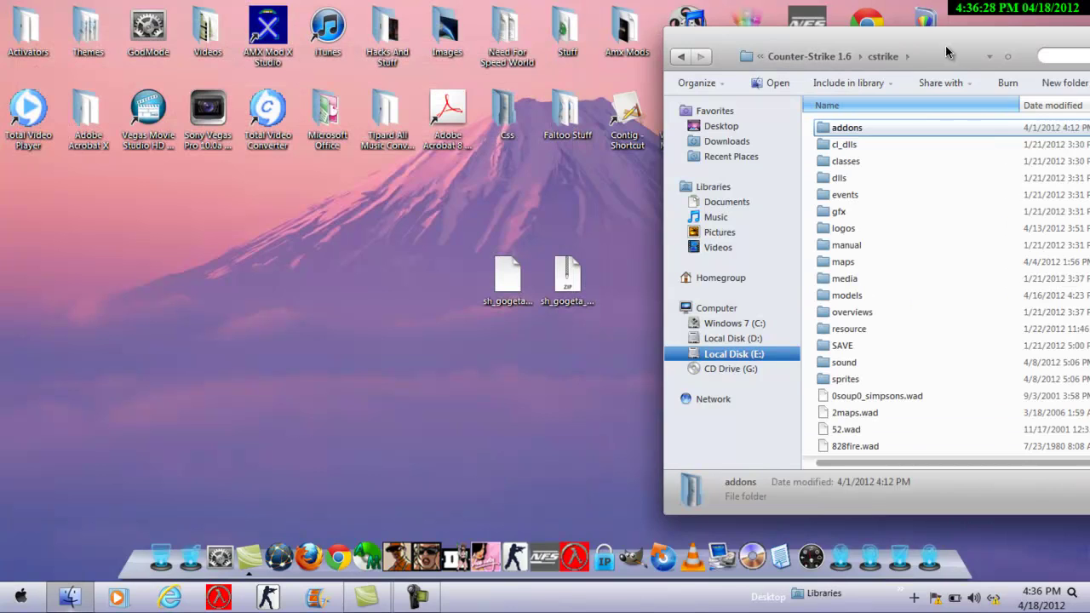
pyautogui.moveTo(945, 53); pyautogui.dragTo(454, 70)
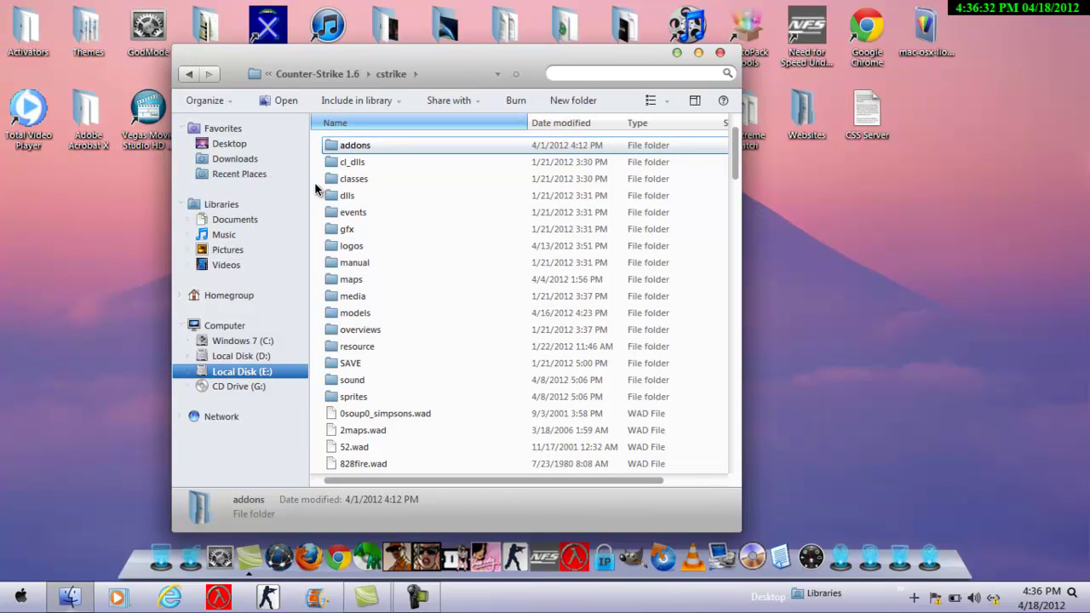
pyautogui.rightClick(316, 142)
pyautogui.click(375, 295)
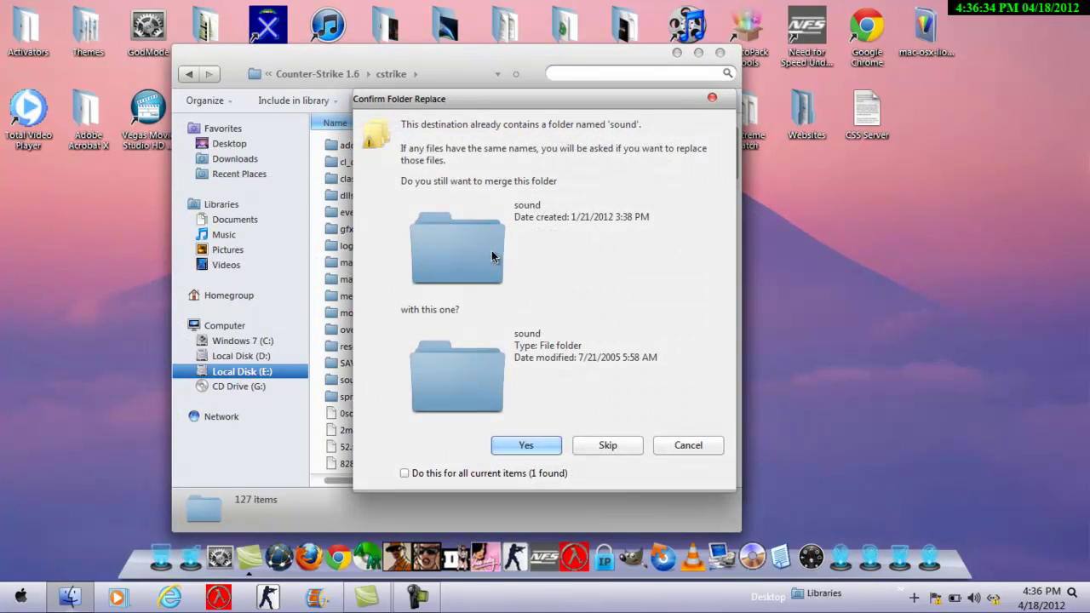
pyautogui.click(519, 446)
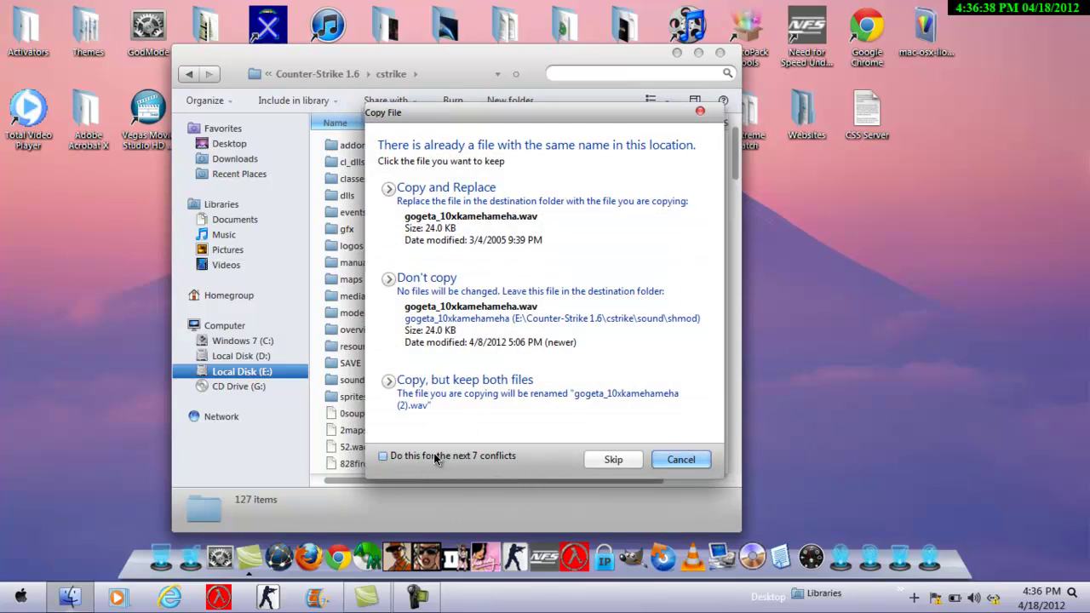
pyautogui.click(663, 460)
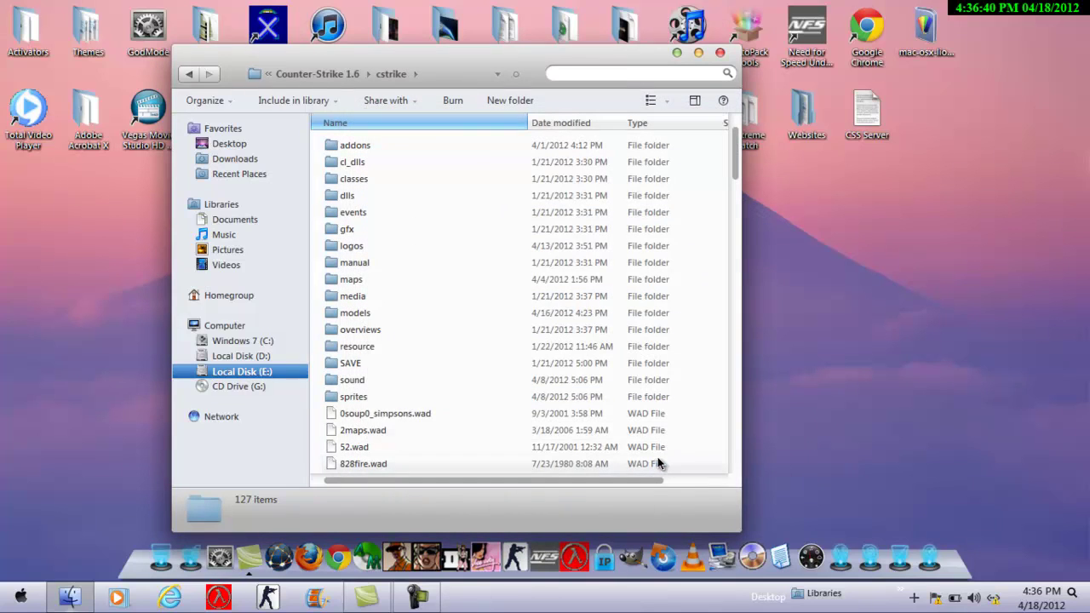
pyautogui.rightClick(315, 192)
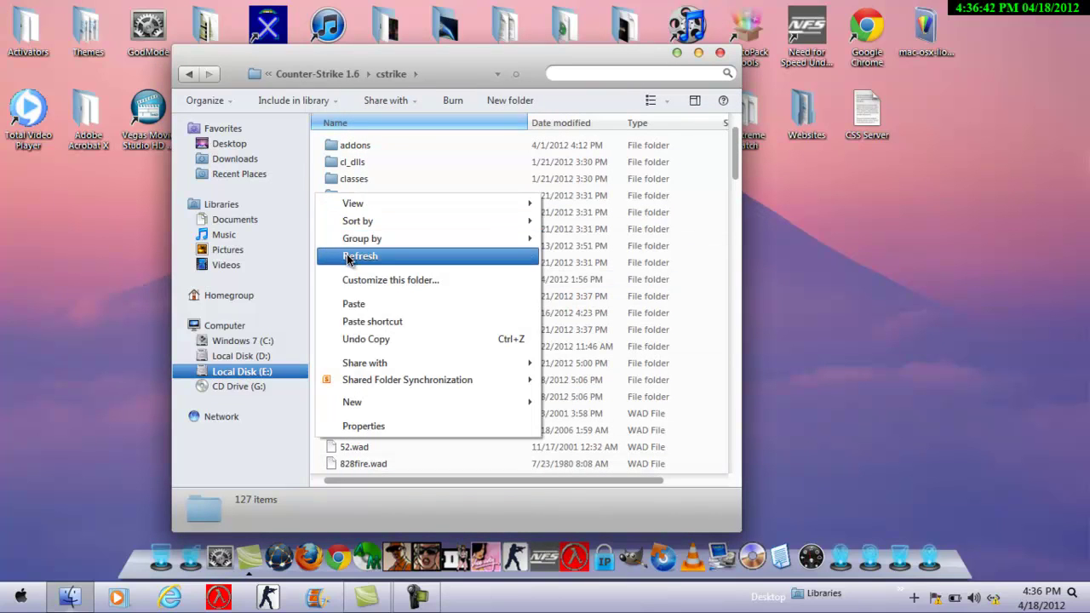
pyautogui.click(345, 255)
pyautogui.click(339, 160)
pyautogui.doubleClick(339, 160)
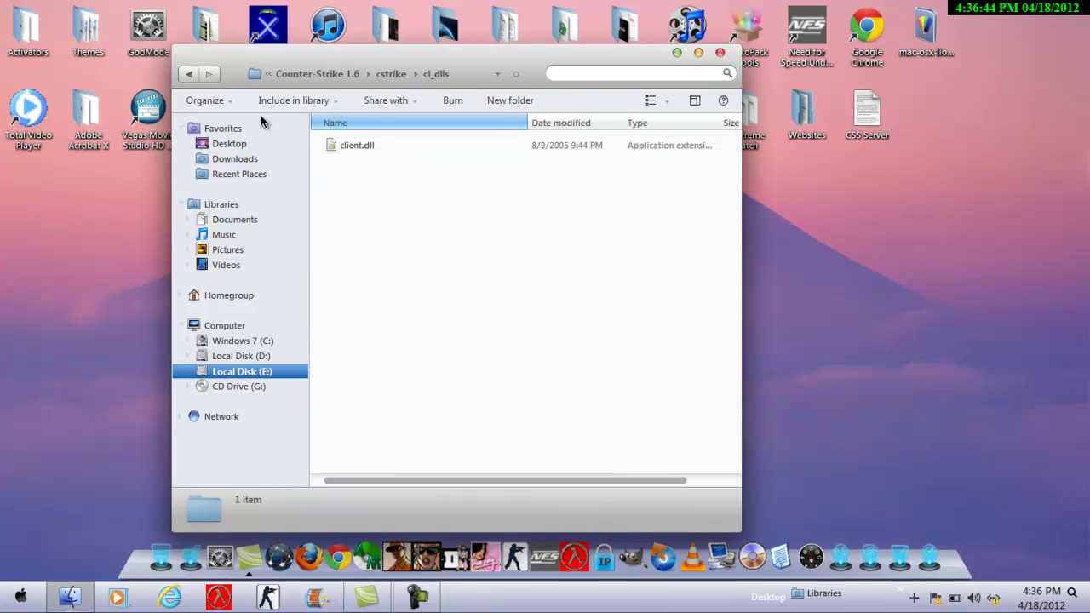
pyautogui.click(188, 74)
# Open the shconfig.cfg file from cstrike's addons, amxmodx, configs, shero folder in Notepad.
pyautogui.click(354, 150)
pyautogui.doubleClick(353, 149)
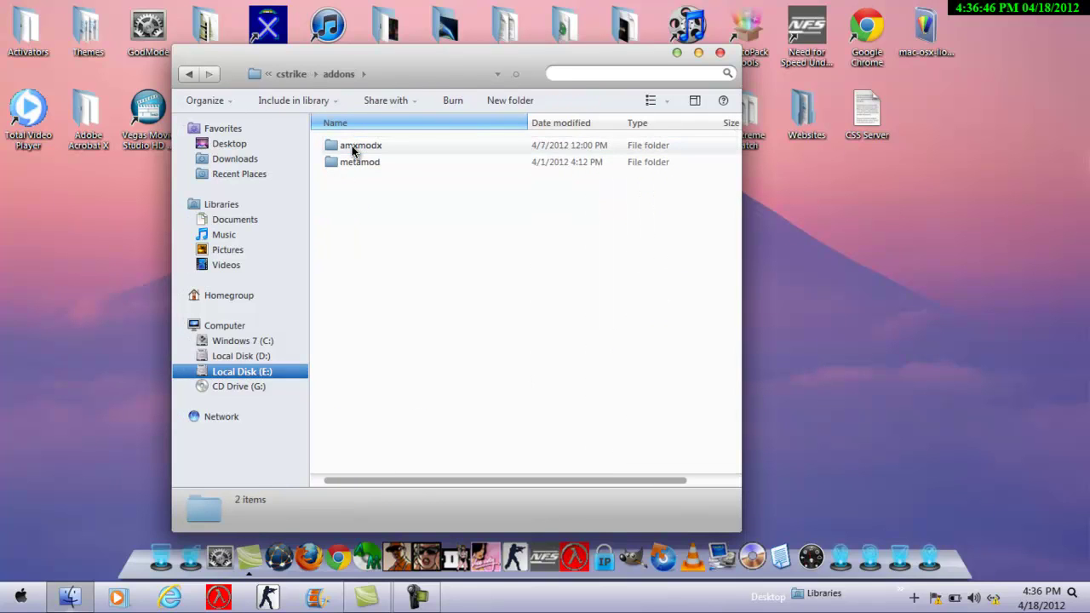
pyautogui.click(353, 150)
pyautogui.doubleClick(353, 150)
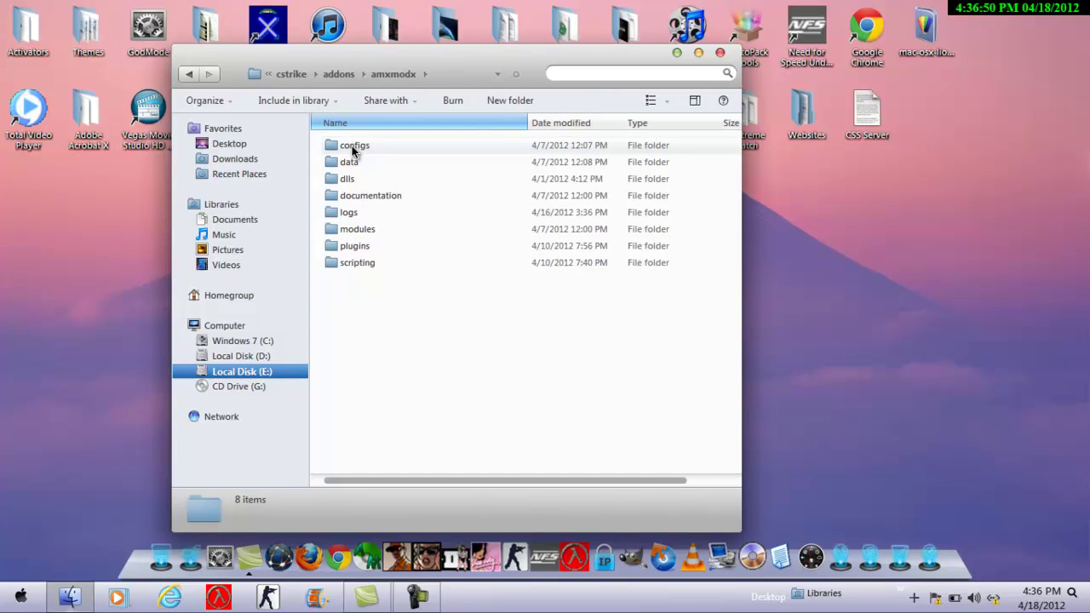
pyautogui.click(353, 150)
pyautogui.doubleClick(353, 150)
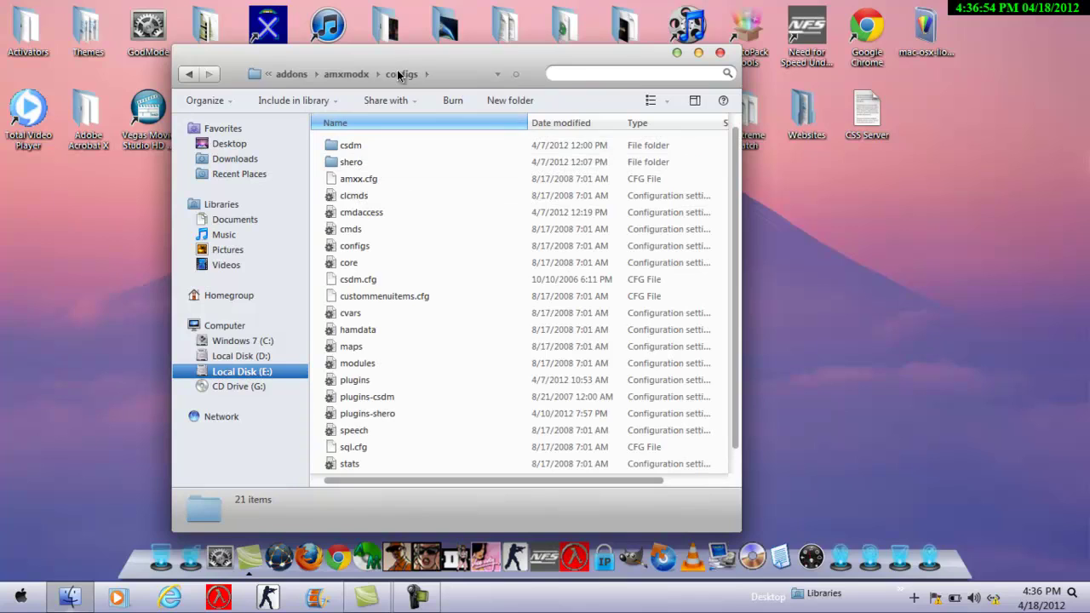
pyautogui.doubleClick(345, 164)
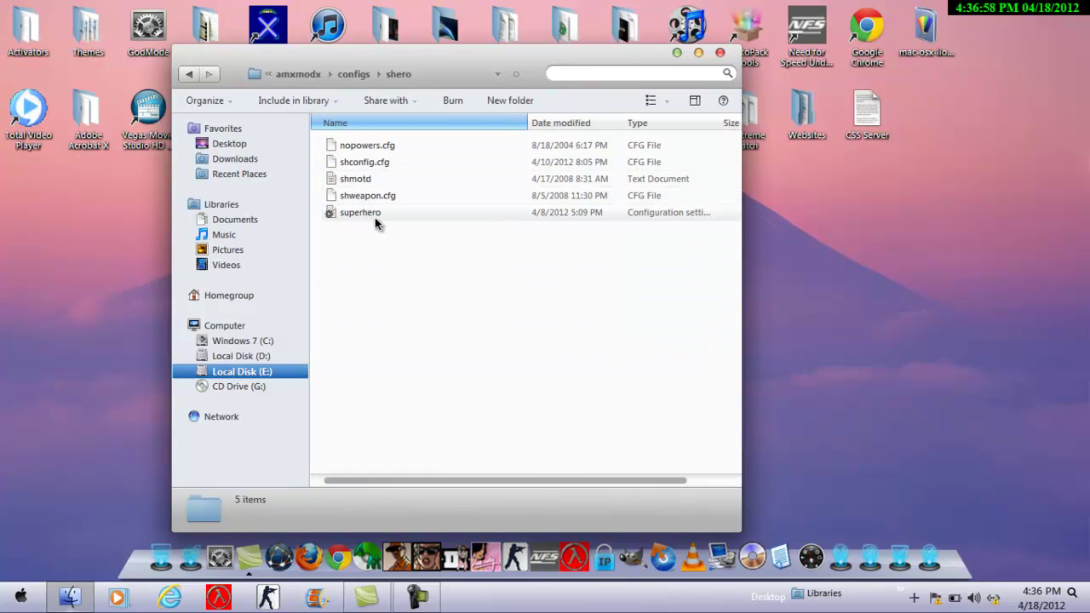
pyautogui.click(375, 216)
pyautogui.rightClick(362, 164)
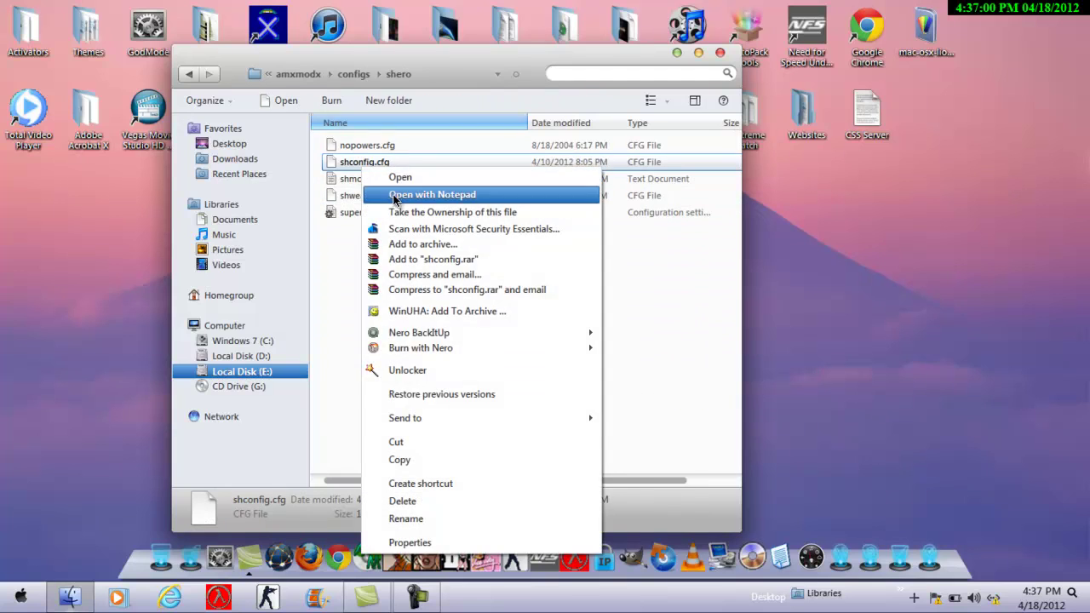
pyautogui.click(432, 195)
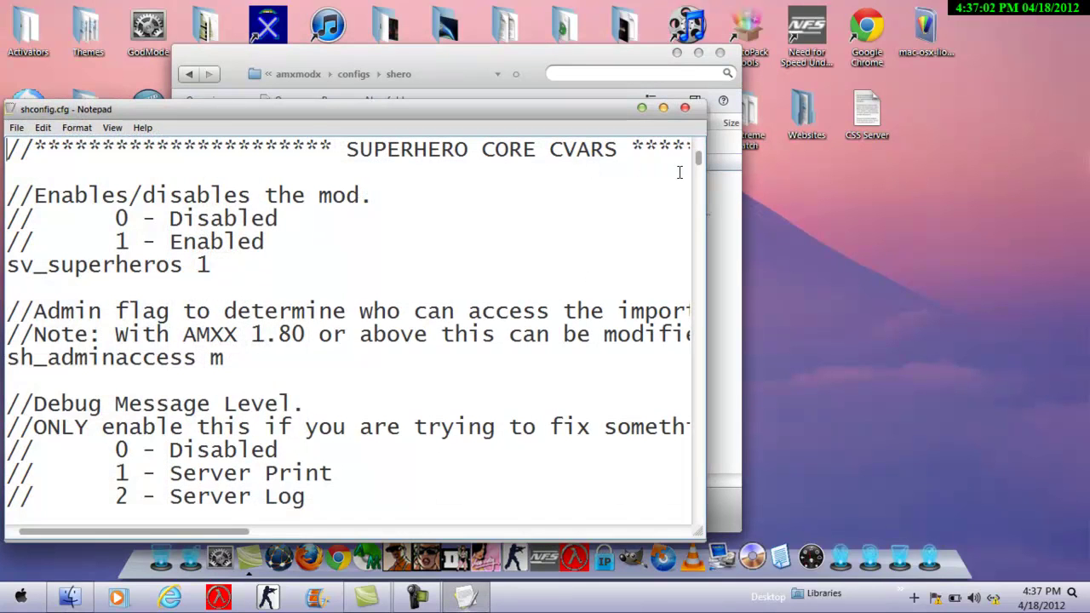
# Find the Dr. Strange settings at the end of shconfig.cfg and highlight the whole block from its heading to the cooldown line.
pyautogui.moveTo(696, 168); pyautogui.dragTo(762, 515)
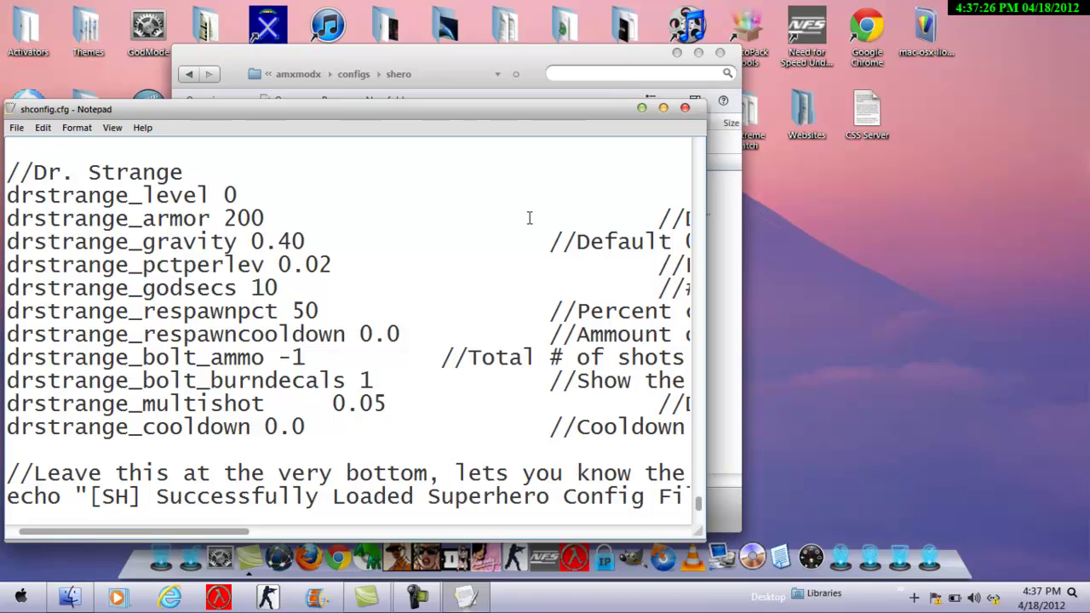
pyautogui.moveTo(7, 170); pyautogui.dragTo(75, 406)
pyautogui.click(77, 407)
pyautogui.moveTo(15, 167); pyautogui.dragTo(623, 441)
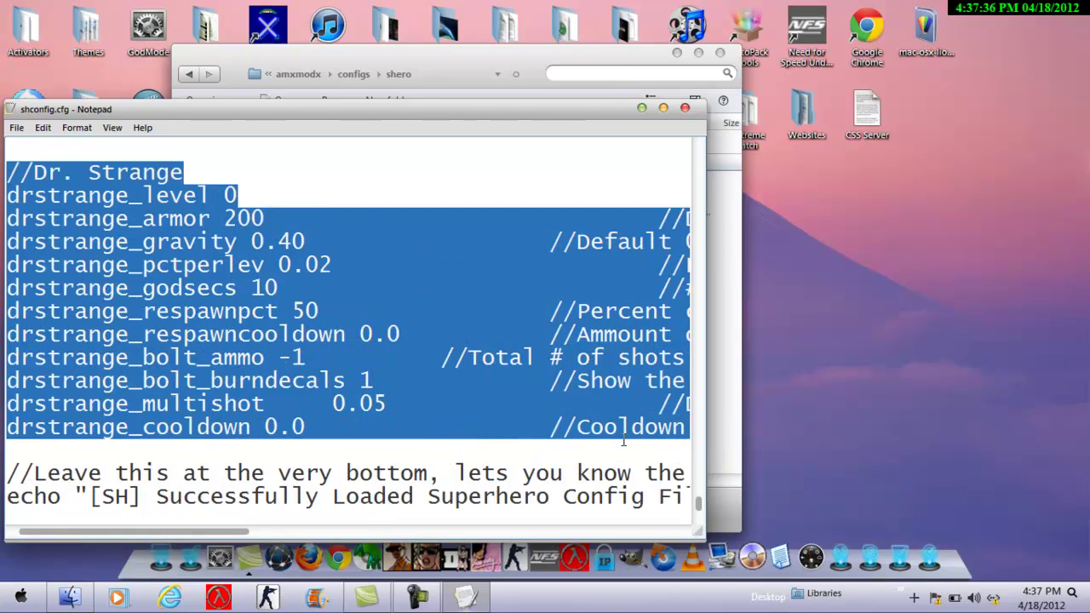
pyautogui.click(263, 242)
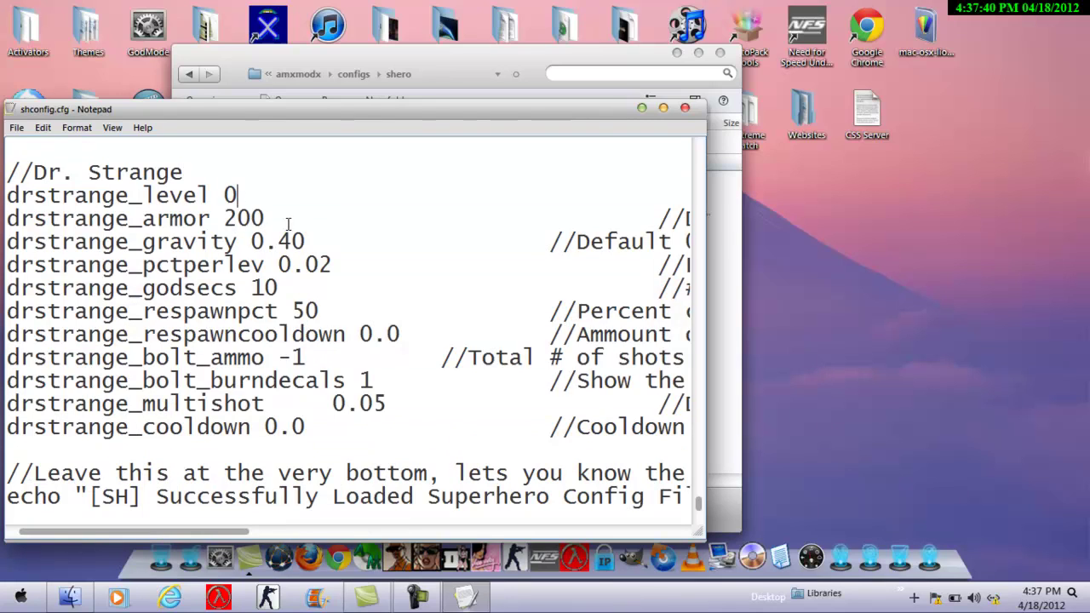
# Examine the Dr. Strange values for armor, godsecs, respawnpct, bolt_ammo and bolt_burndecals one after another.
pyautogui.moveTo(268, 218); pyautogui.dragTo(223, 218)
pyautogui.write('200')
pyautogui.moveTo(281, 289); pyautogui.dragTo(249, 290)
pyautogui.doubleClick(271, 289)
pyautogui.write('10')
pyautogui.doubleClick(309, 311)
pyautogui.click(319, 311)
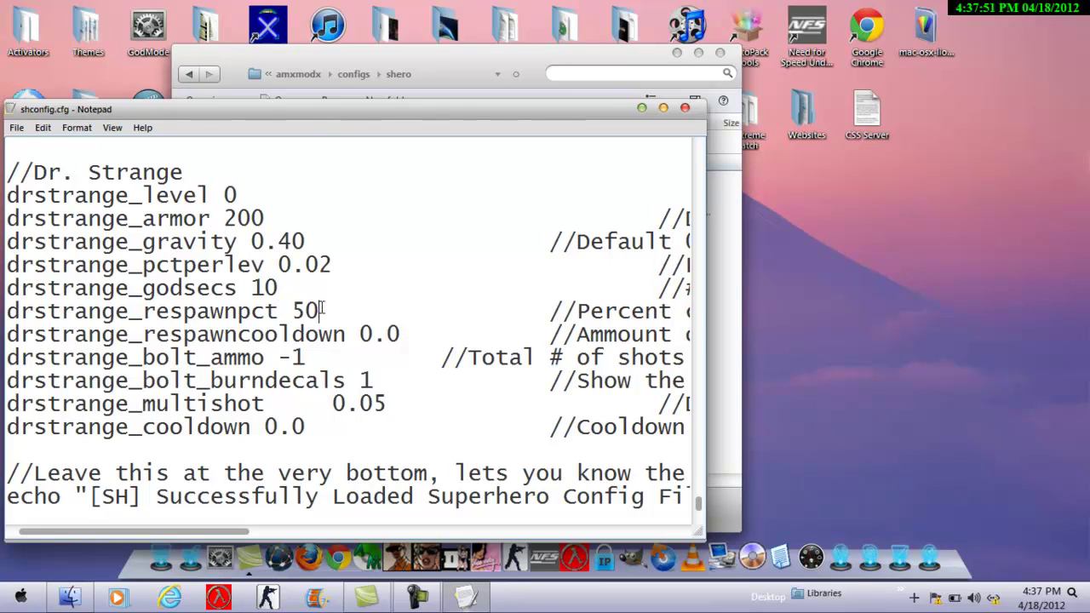
pyautogui.doubleClick(308, 358)
pyautogui.click(332, 359)
pyautogui.doubleClick(372, 383)
pyautogui.click(383, 383)
pyautogui.click(380, 388)
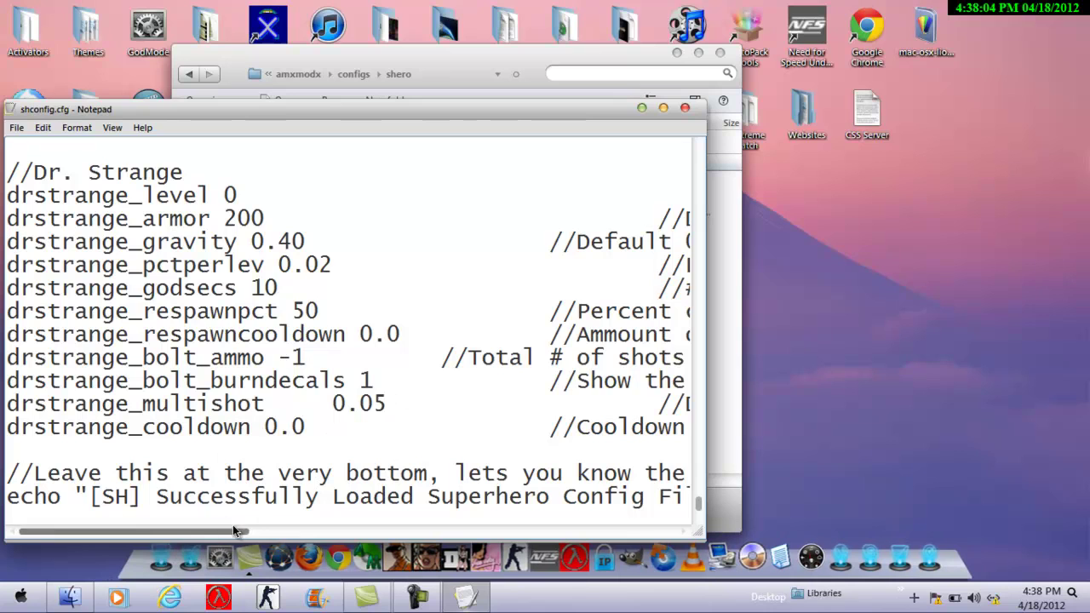
# Look over the end of shconfig.cfg up to the Exodus settings, and close the file and the shero folder window.
pyautogui.moveTo(223, 497); pyautogui.dragTo(319, 496)
pyautogui.moveTo(239, 537); pyautogui.dragTo(95, 477)
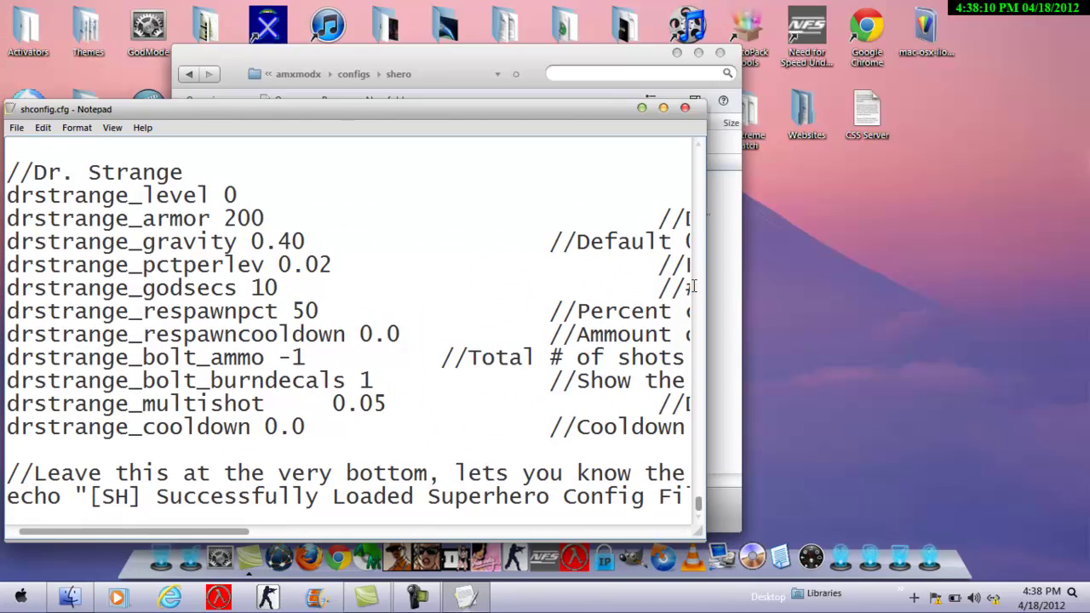
pyautogui.moveTo(699, 511); pyautogui.dragTo(697, 491)
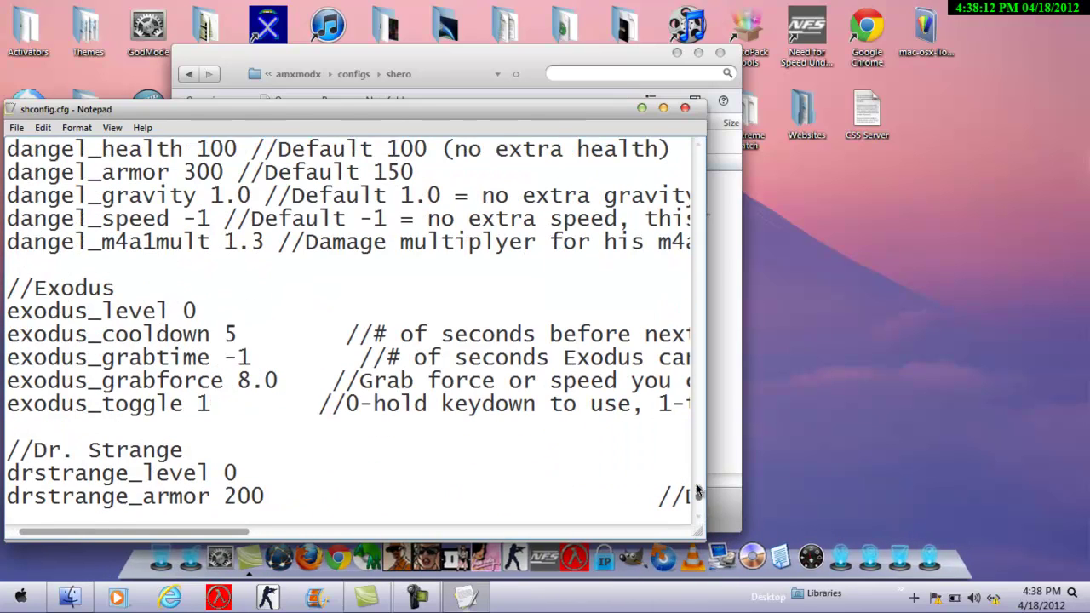
pyautogui.click(686, 109)
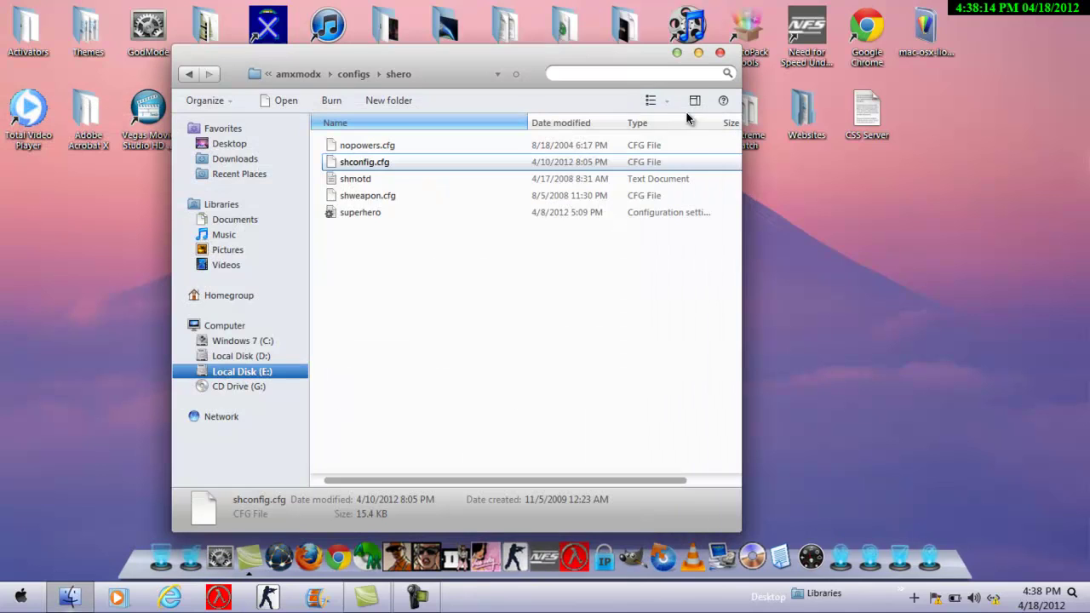
pyautogui.click(720, 54)
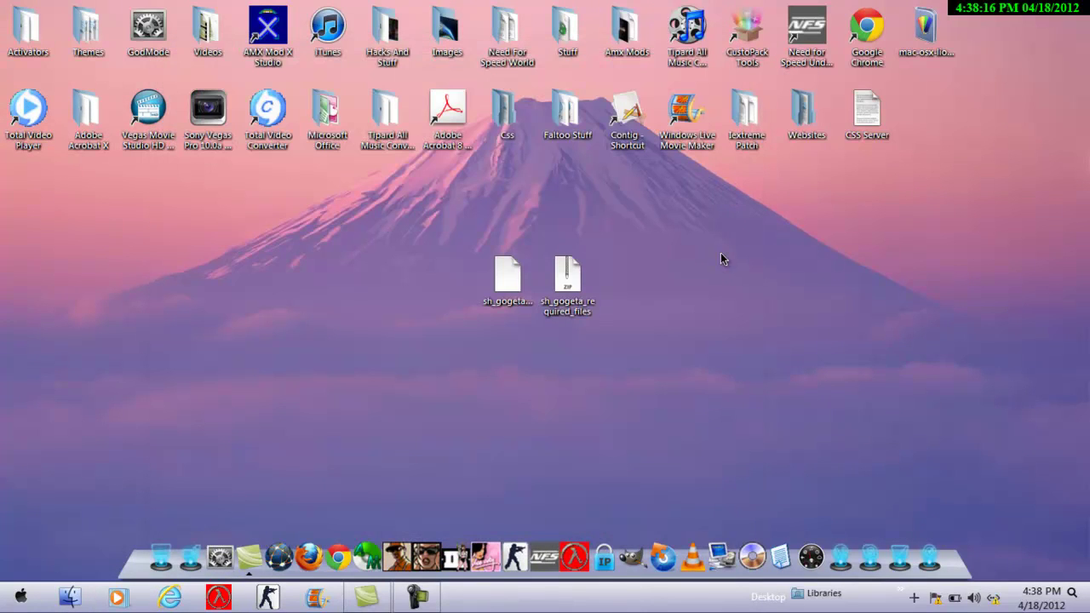
pyautogui.rightClick(720, 252)
pyautogui.click(757, 291)
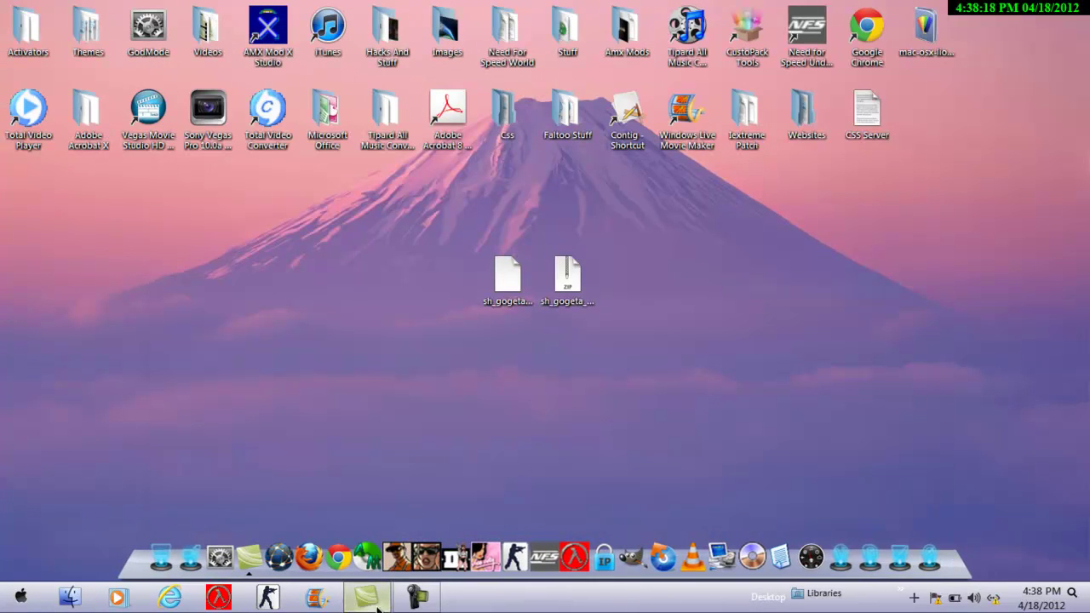
pyautogui.click(408, 604)
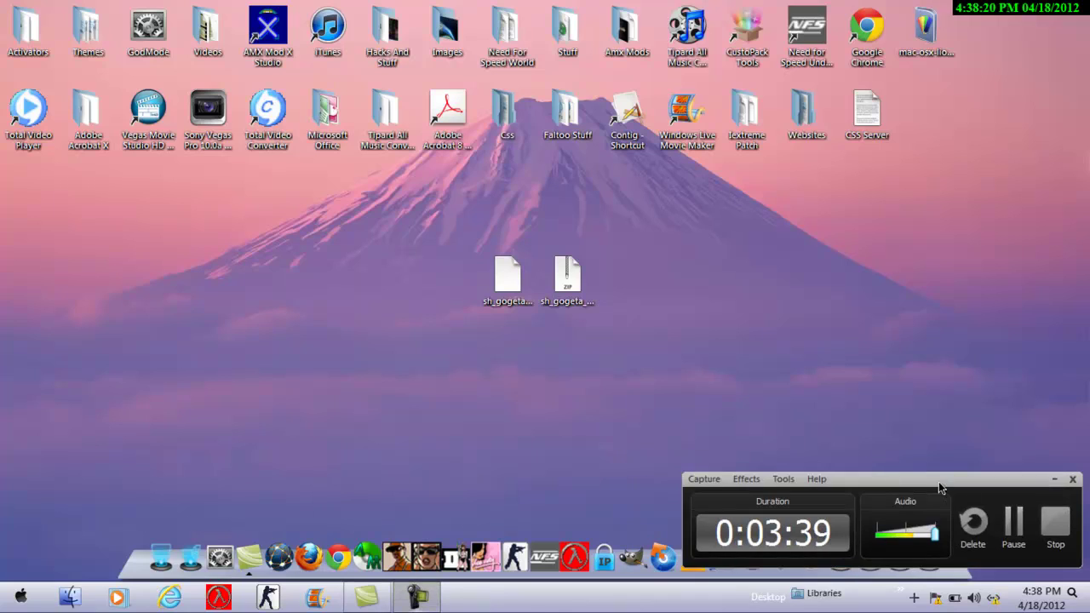